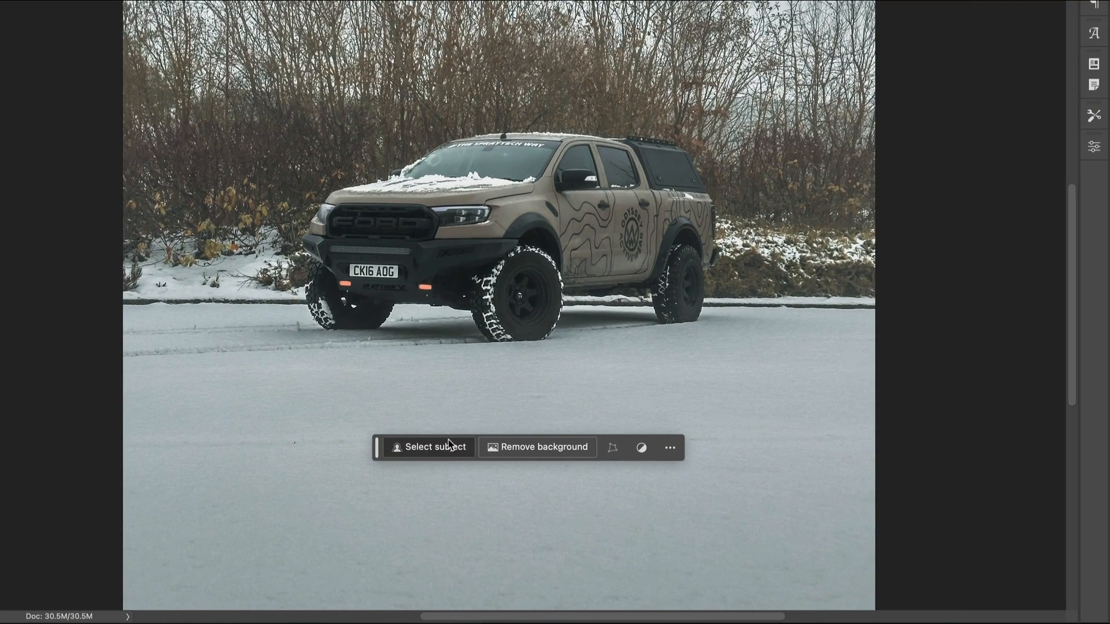
Select the truck automatically as the subject, and add the missed edges around its headlight and bonnet to the selection with the Lasso.
click(449, 446)
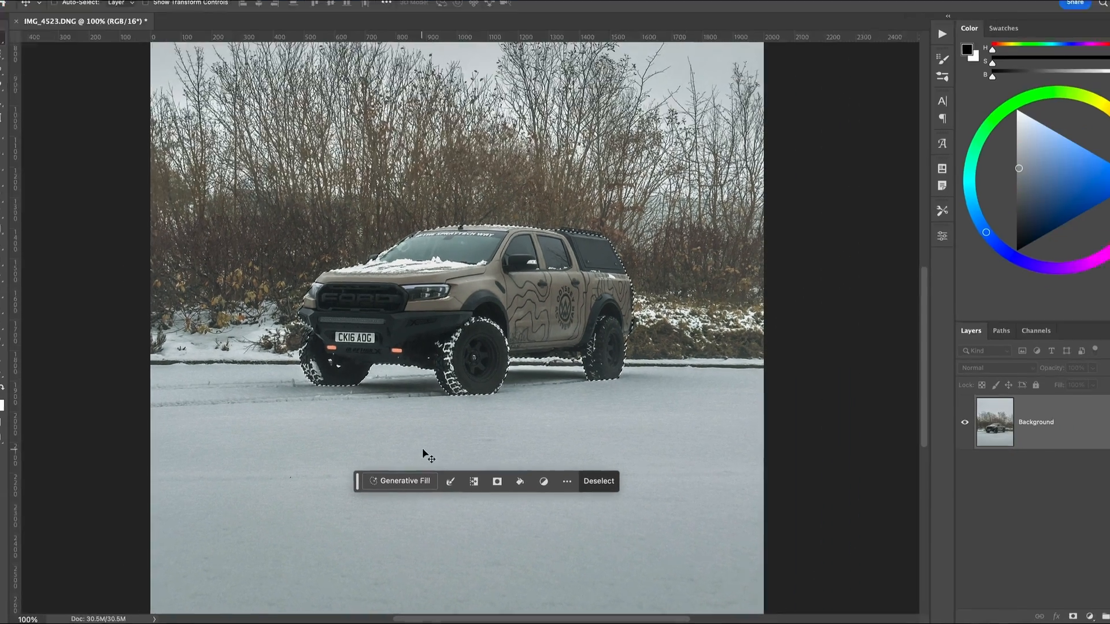
key(super+plus)
key(super+plus)
key(super+plus)
drag(386, 264, 591, 310)
drag(243, 354, 385, 286)
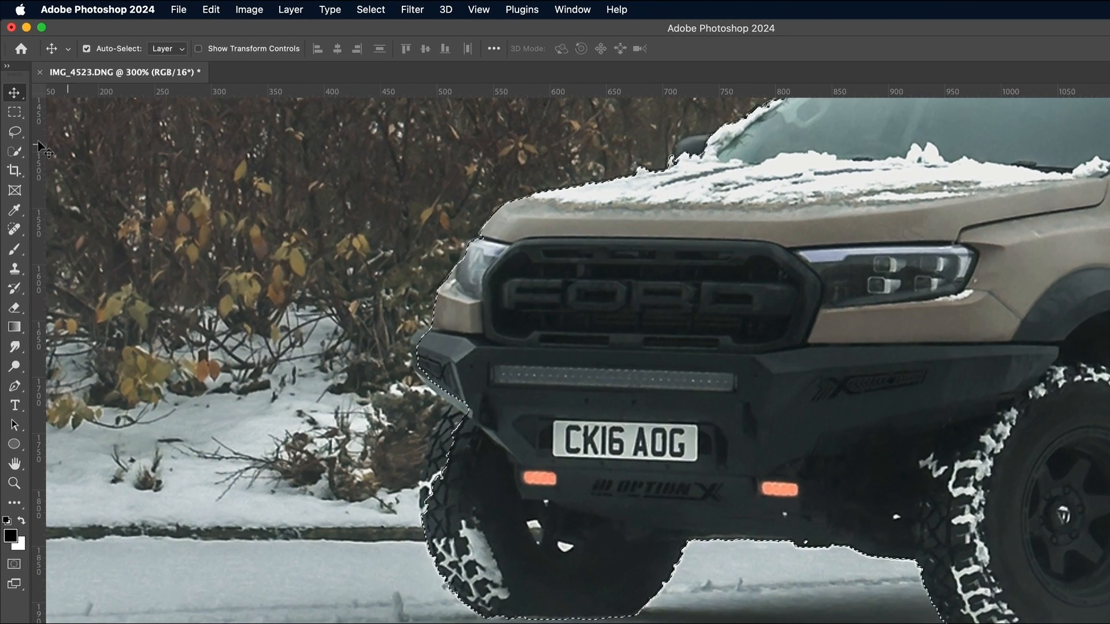
key(l)
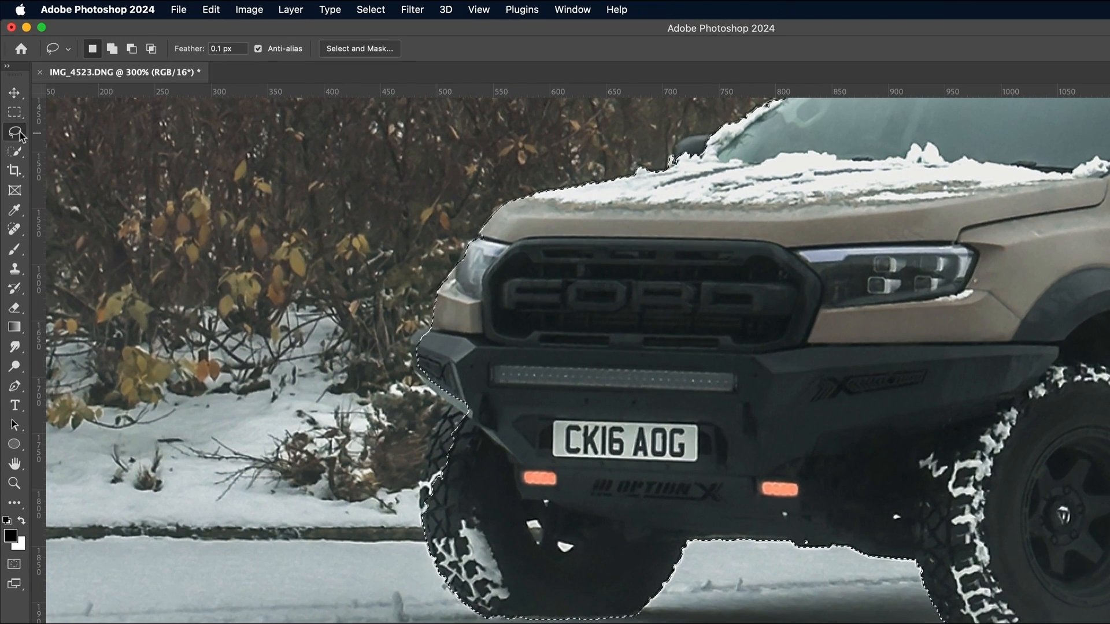
drag(446, 312, 431, 324)
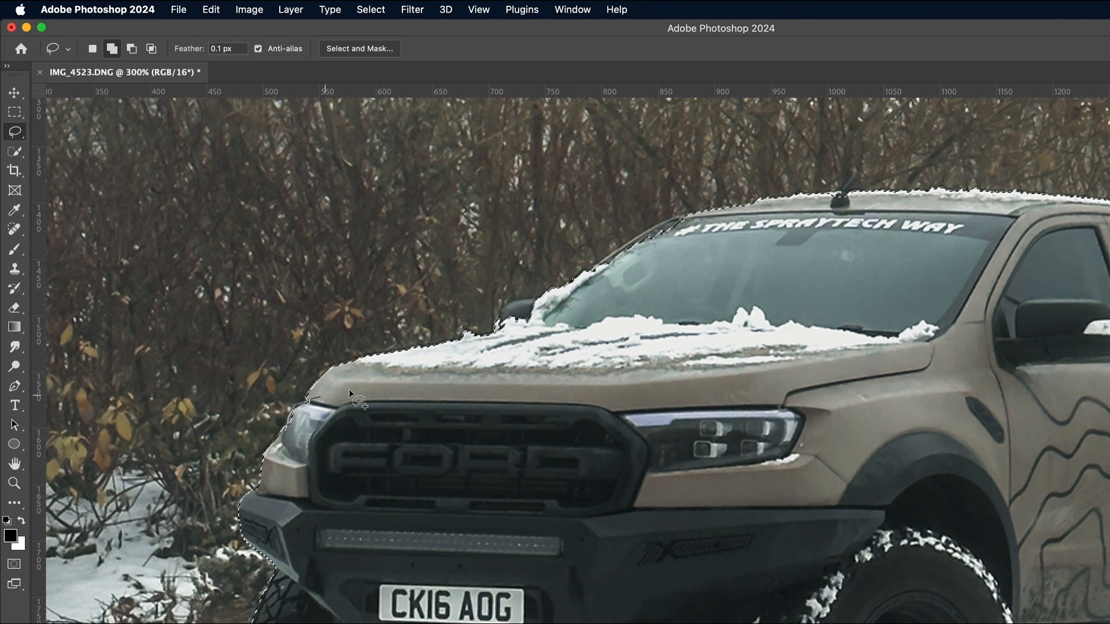
mouse_move(496, 333)
mouse_down()
mouse_move(518, 303)
mouse_move(496, 333)
mouse_move(554, 306)
mouse_up()
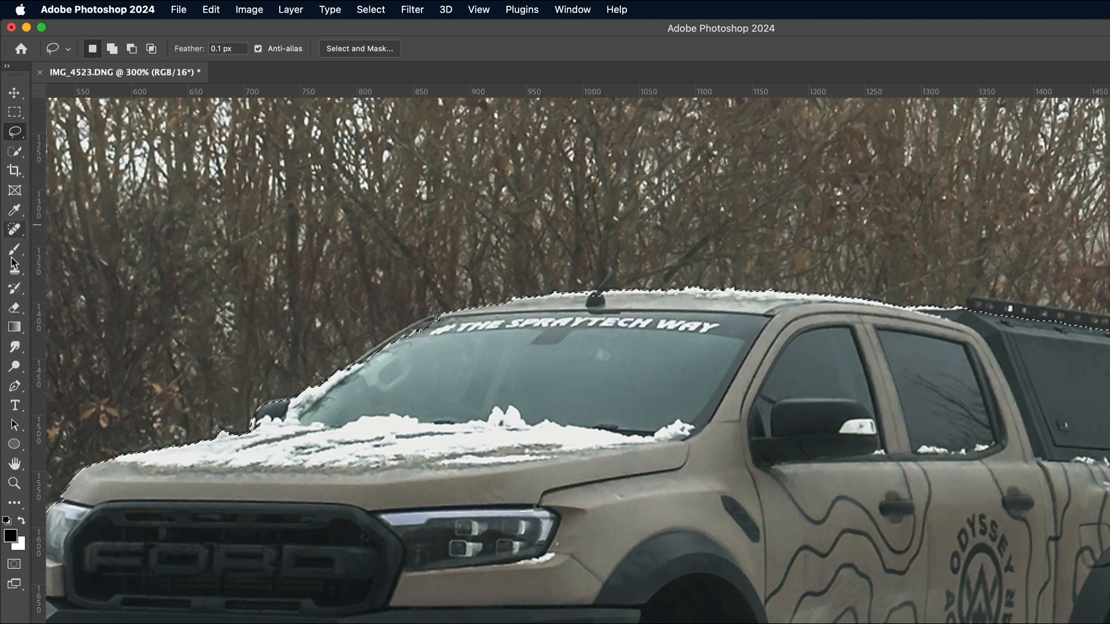
Trace the truck's windscreen pillar and front roof edge with a closed Pen path and add it to the selection.
click(15, 385)
click(341, 369)
click(457, 310)
drag(433, 322, 421, 321)
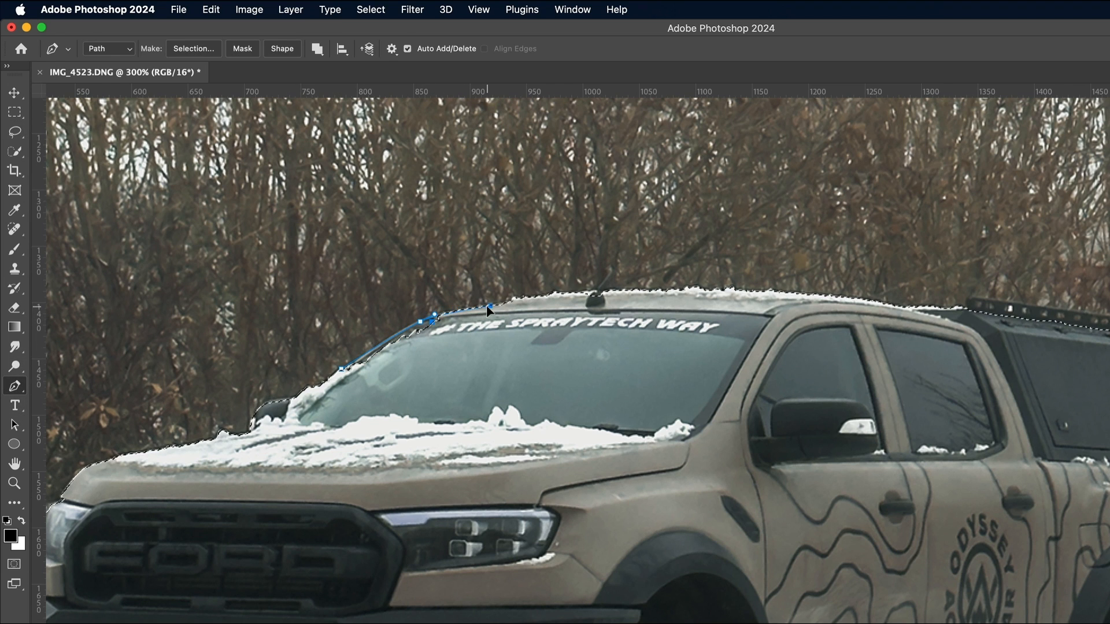
drag(396, 388, 404, 383)
click(339, 374)
right_click(376, 360)
click(466, 437)
click(1047, 431)
Trace the upper and rear edges of the truck's canopy with a closed Pen path and add it to the selection.
drag(996, 438, 732, 457)
key(l)
drag(647, 319, 497, 322)
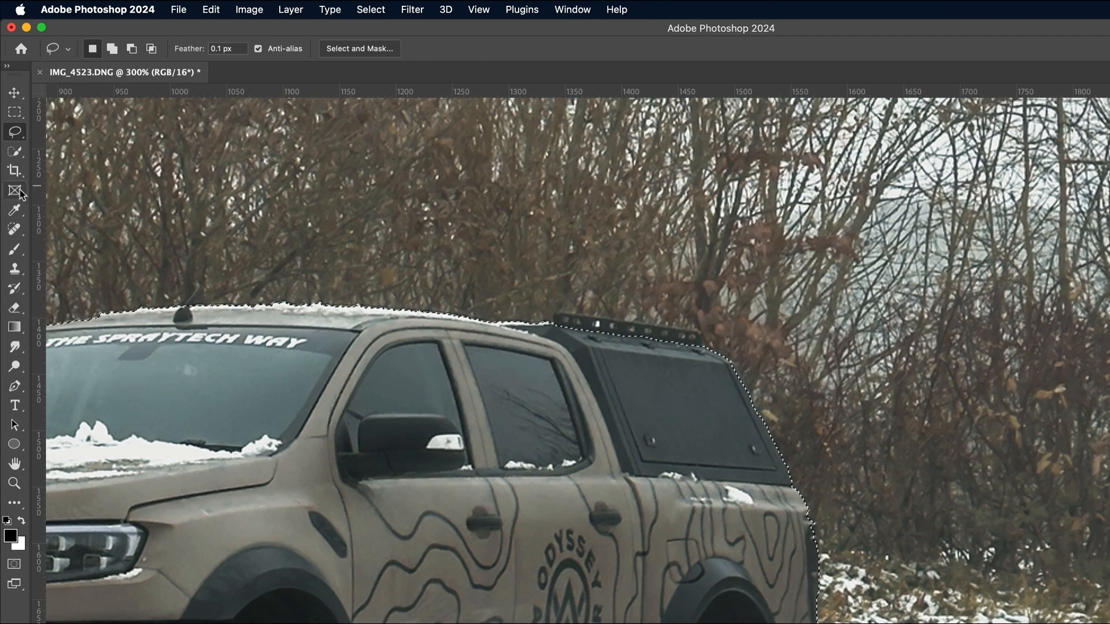
click(15, 386)
click(553, 325)
click(701, 345)
click(734, 364)
click(792, 486)
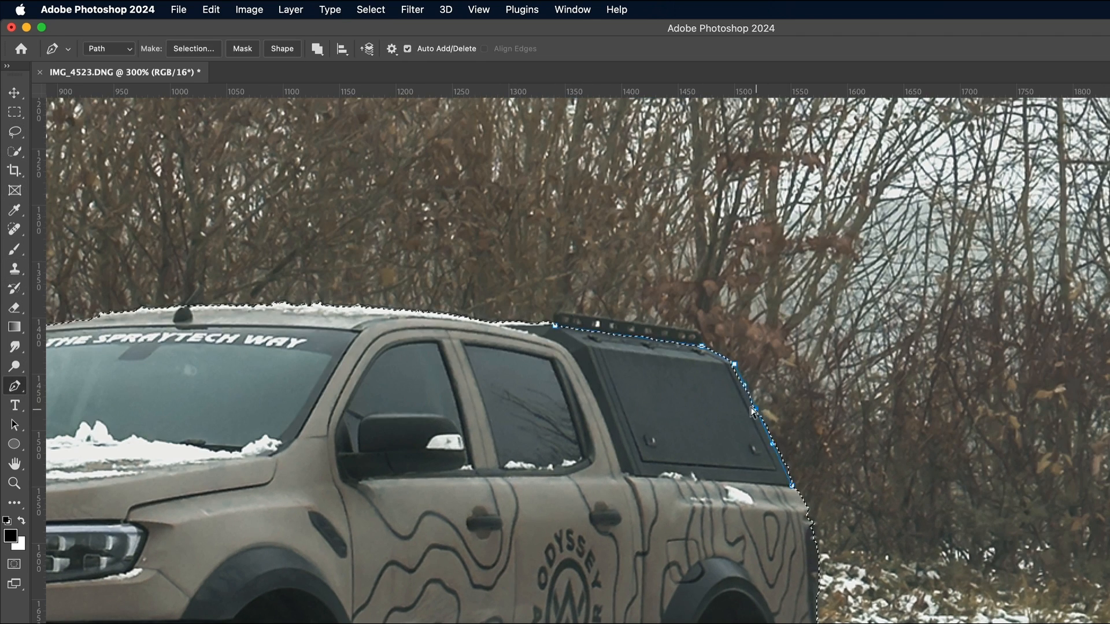
click(612, 387)
click(554, 325)
right_click(634, 355)
click(660, 428)
key(Return)
Correct the selection edge along the truck's tail and rear bumper with the Lasso.
key(l)
mouse_move(813, 587)
mouse_down()
mouse_move(666, 498)
mouse_move(668, 487)
mouse_up()
key(alt)
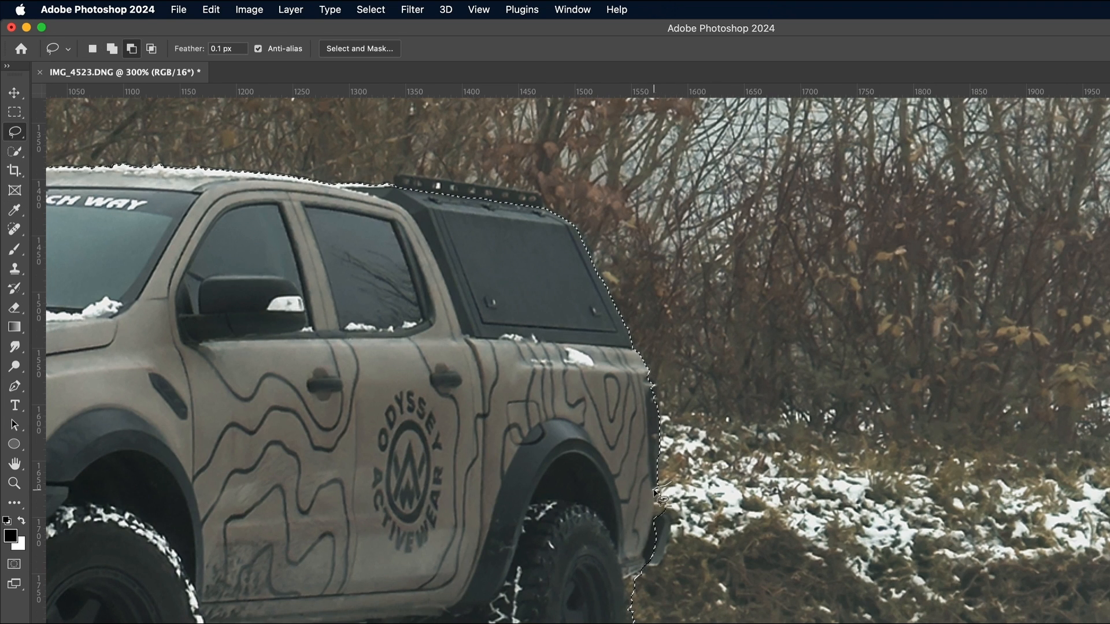
scroll(660, 565, down, 5)
mouse_move(660, 565)
mouse_down()
mouse_move(640, 548)
mouse_move(685, 417)
mouse_move(664, 431)
mouse_up()
mouse_move(670, 490)
mouse_down()
mouse_move(665, 537)
mouse_move(660, 528)
mouse_up()
Subtract the gap beneath the truck's sill, between the front and rear wheels, from the selection with the Lasso.
scroll(670, 514, left, 5)
scroll(670, 515, down, 3)
key(alt)
drag(648, 442, 650, 410)
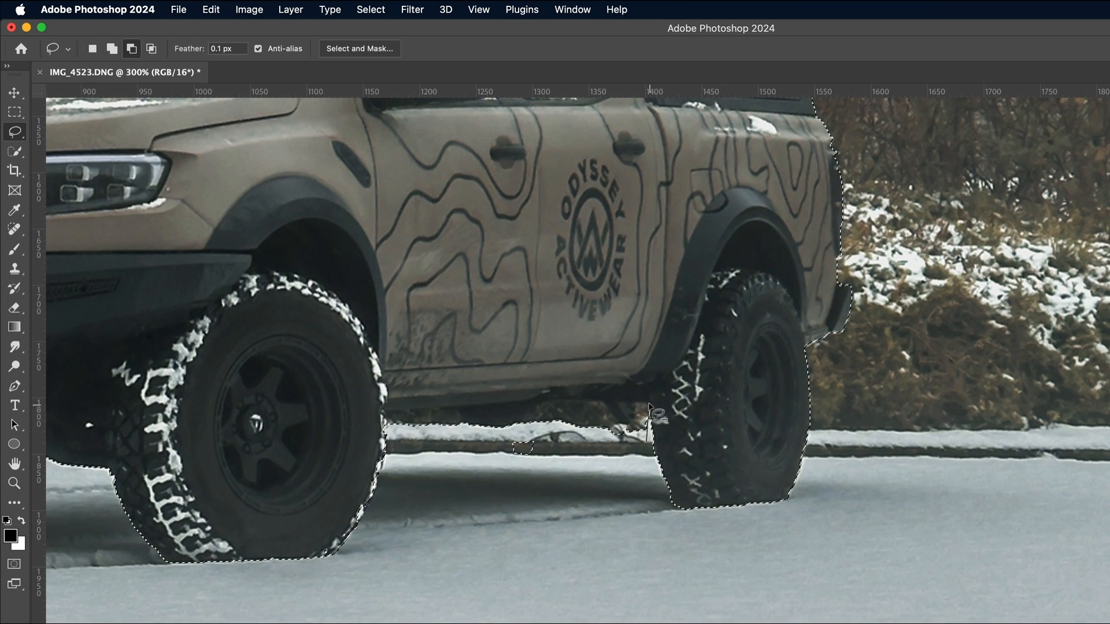
drag(392, 434, 391, 435)
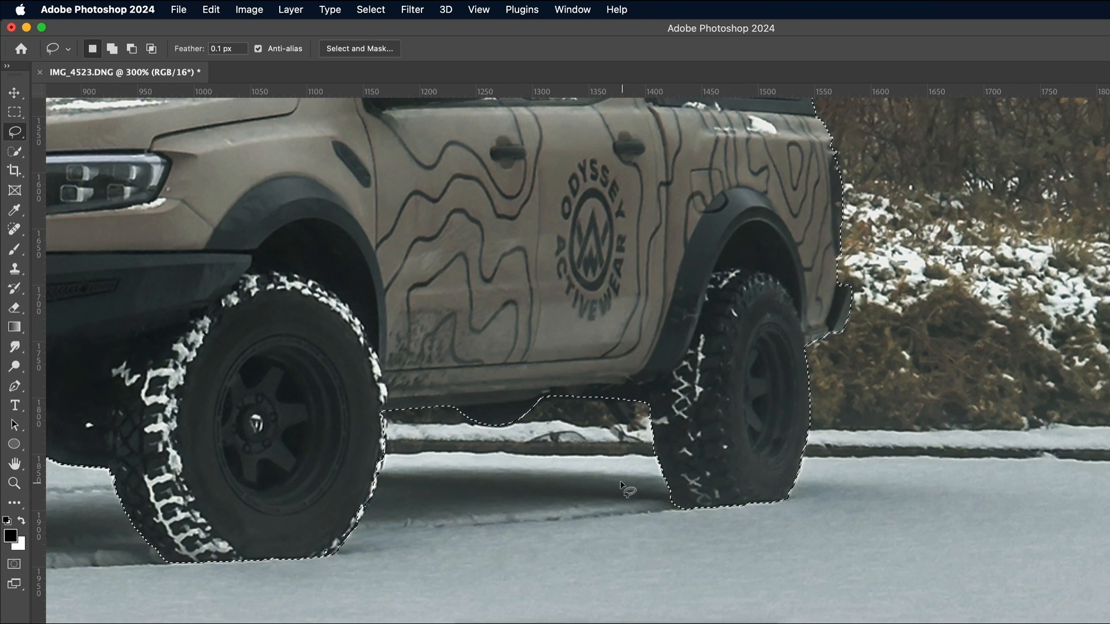
Add the whole snowy foreground below the kerb line to the truck selection with the Lasso and copy the selected area.
scroll(443, 437, down, 3)
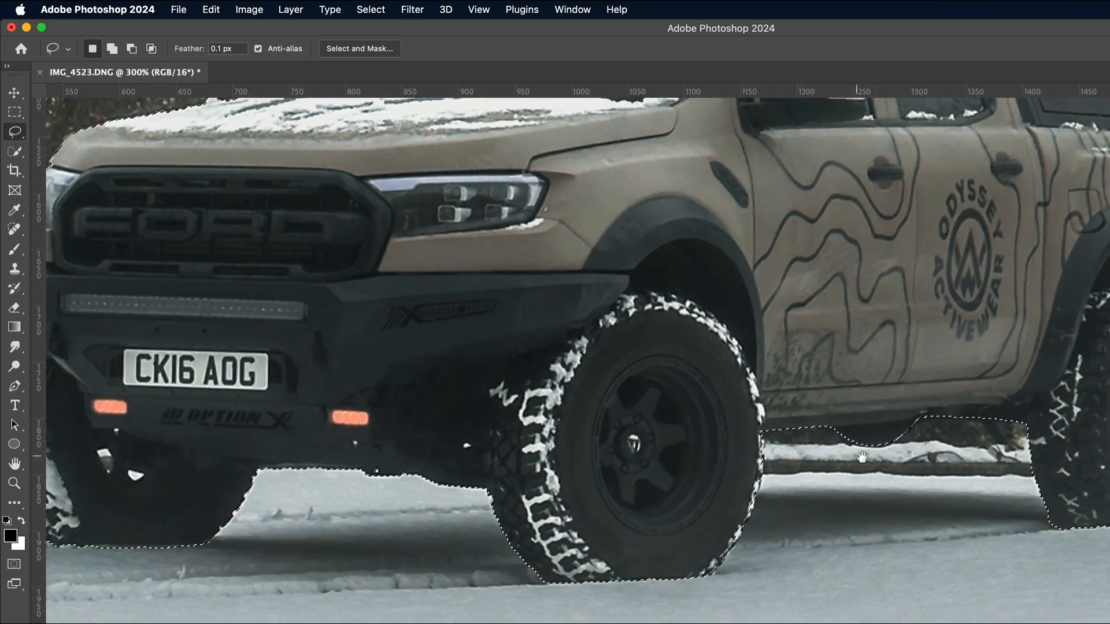
key(super+minus)
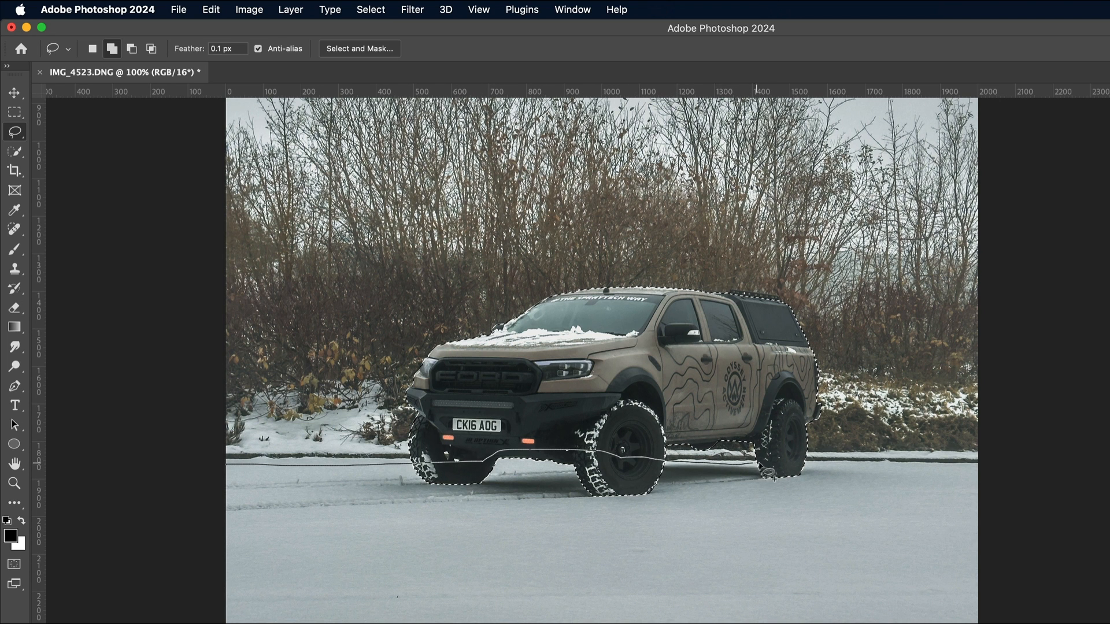
drag(786, 465, 889, 466)
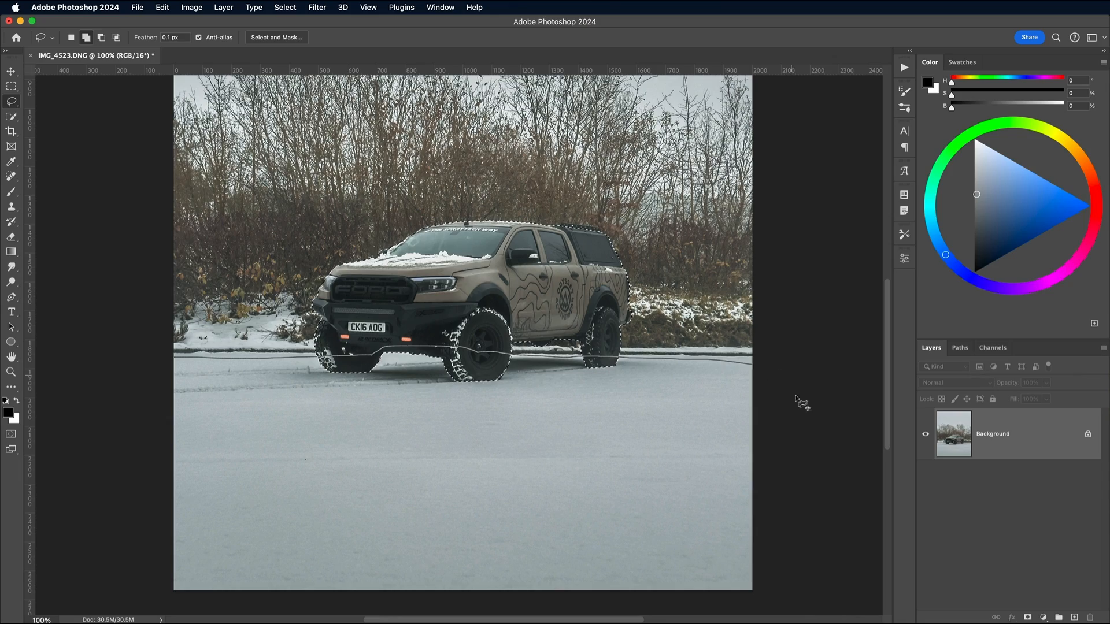
drag(394, 347, 173, 357)
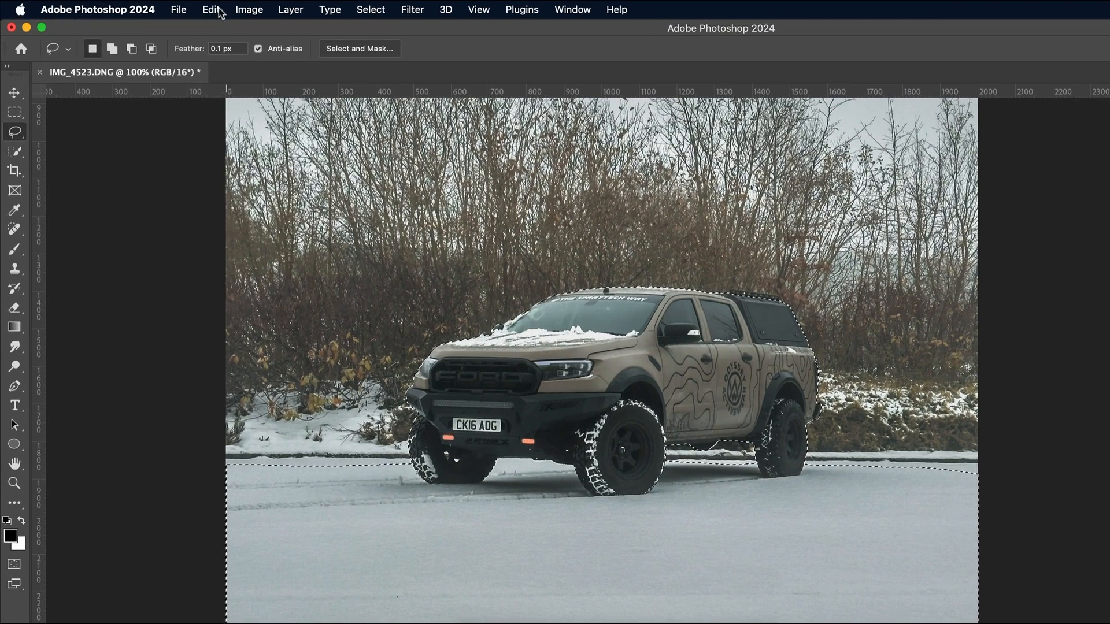
click(163, 7)
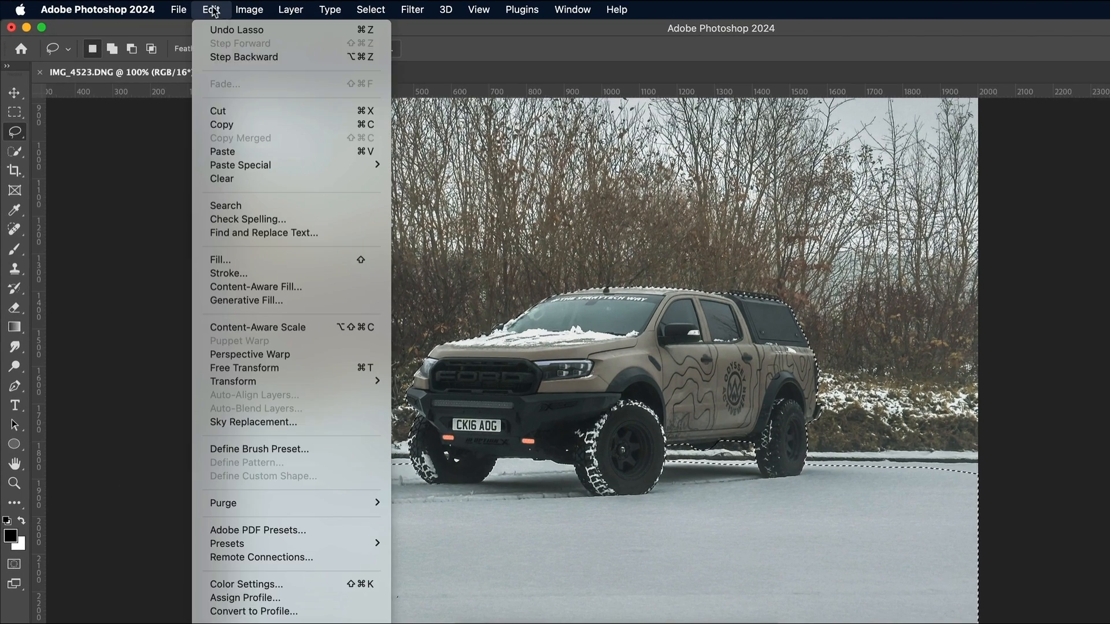
click(222, 126)
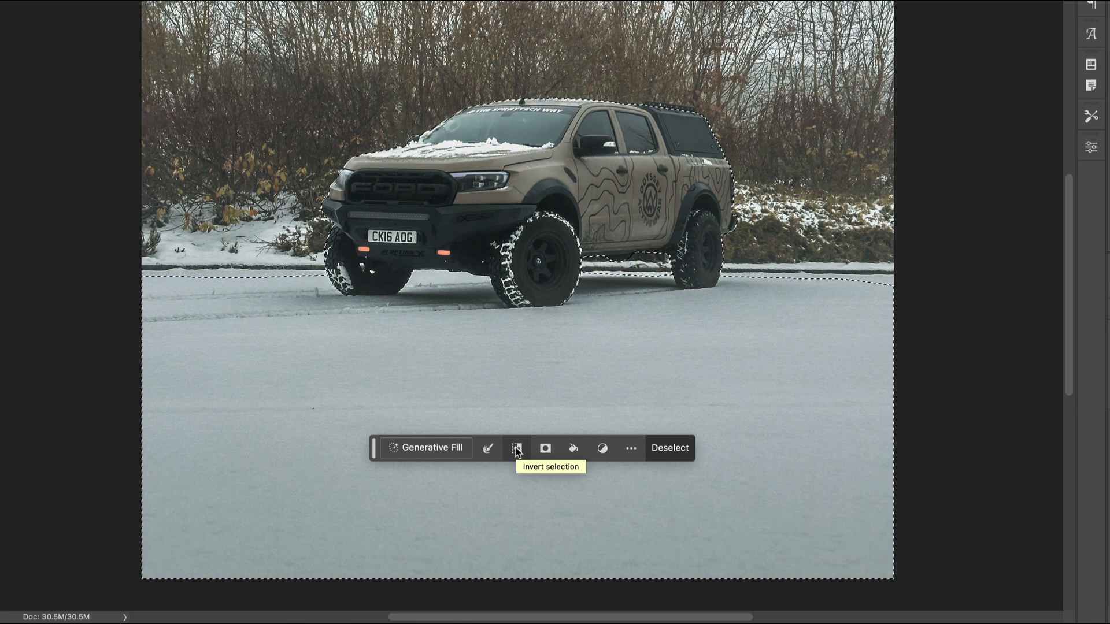
Invert the selection and fill the background with Generative Fill using the prompt "snow capped mountains with lake".
click(518, 451)
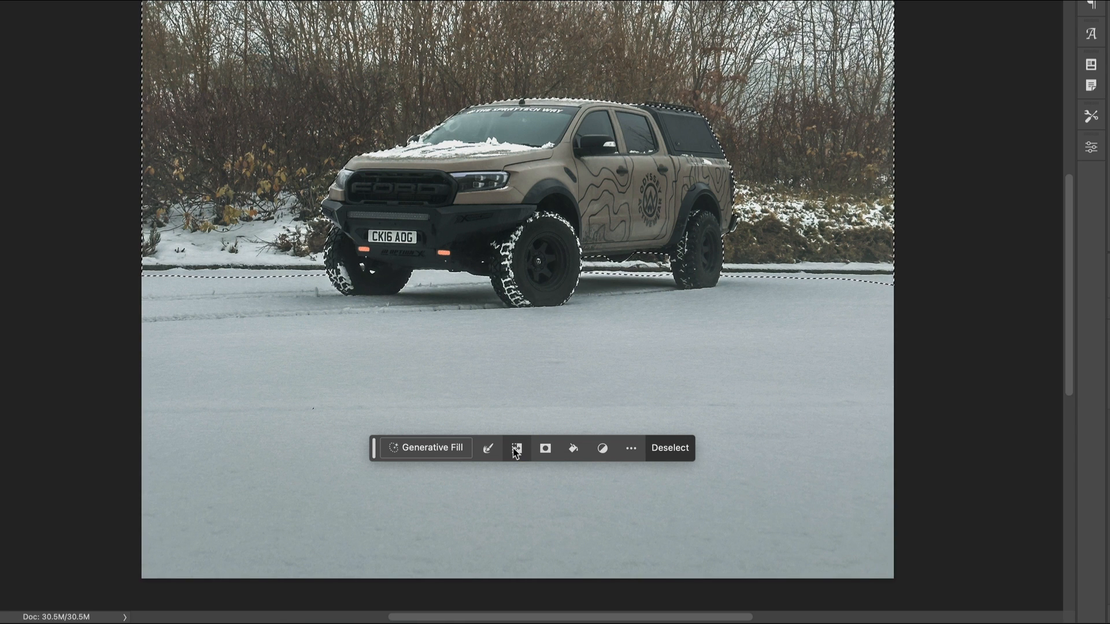
click(445, 449)
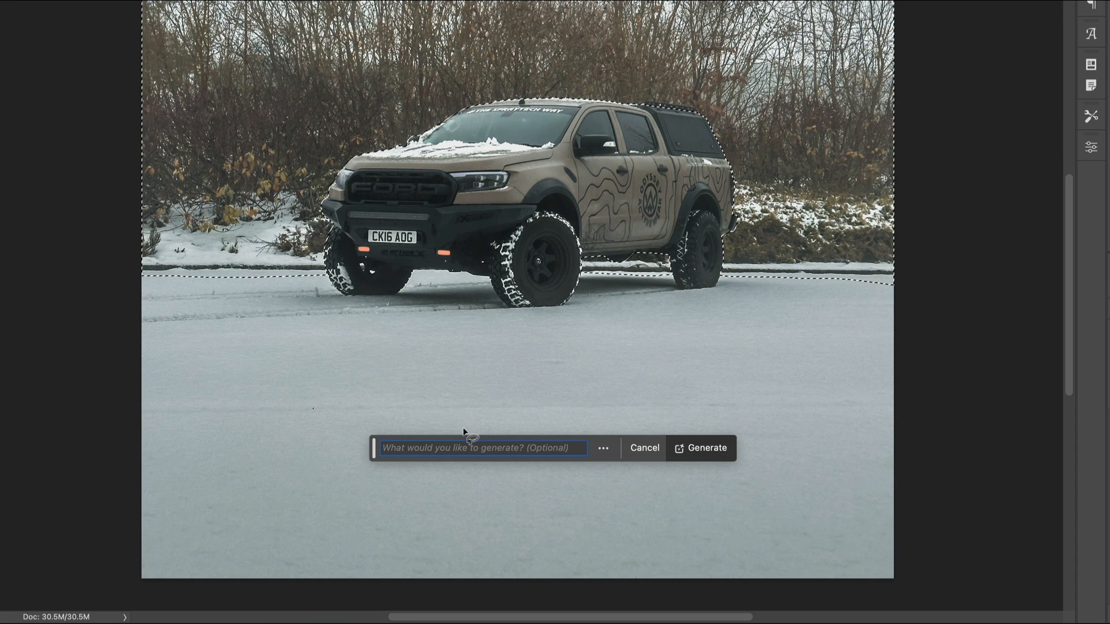
text(snow capped mountains with )
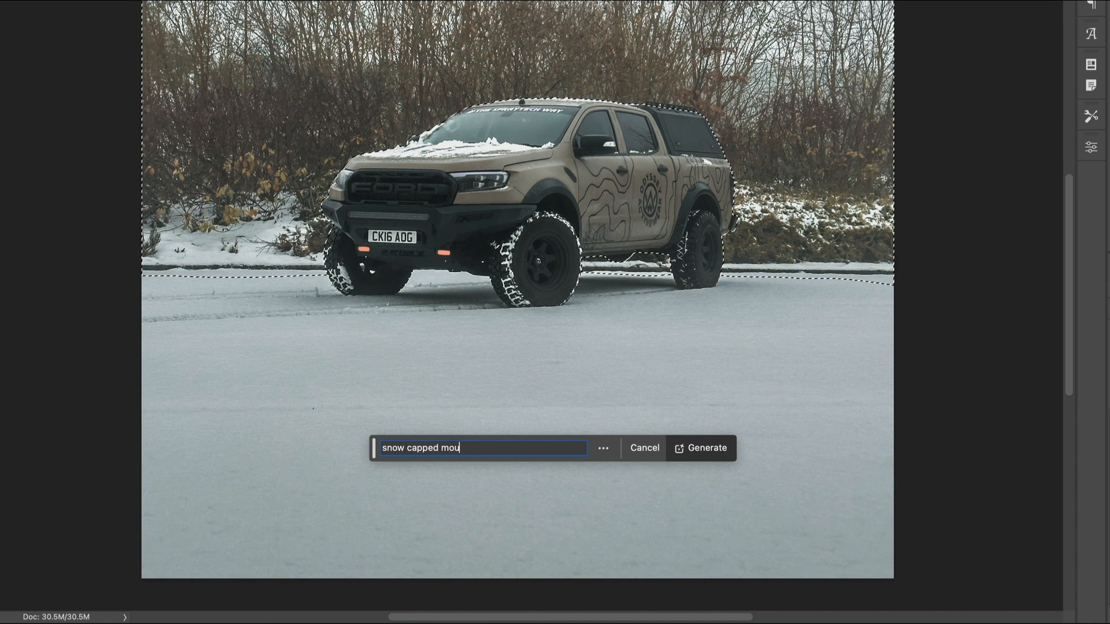
text(lake)
key(Return)
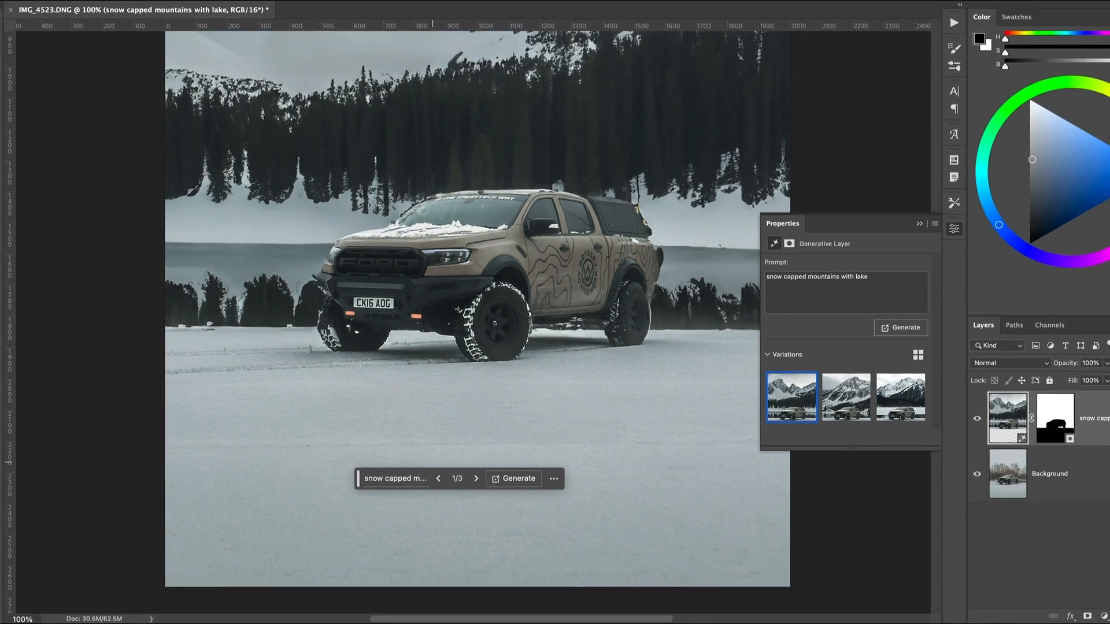
Review the generated backgrounds, generate another set from the same prompt, and choose variation 5 of 6.
key(super+minus)
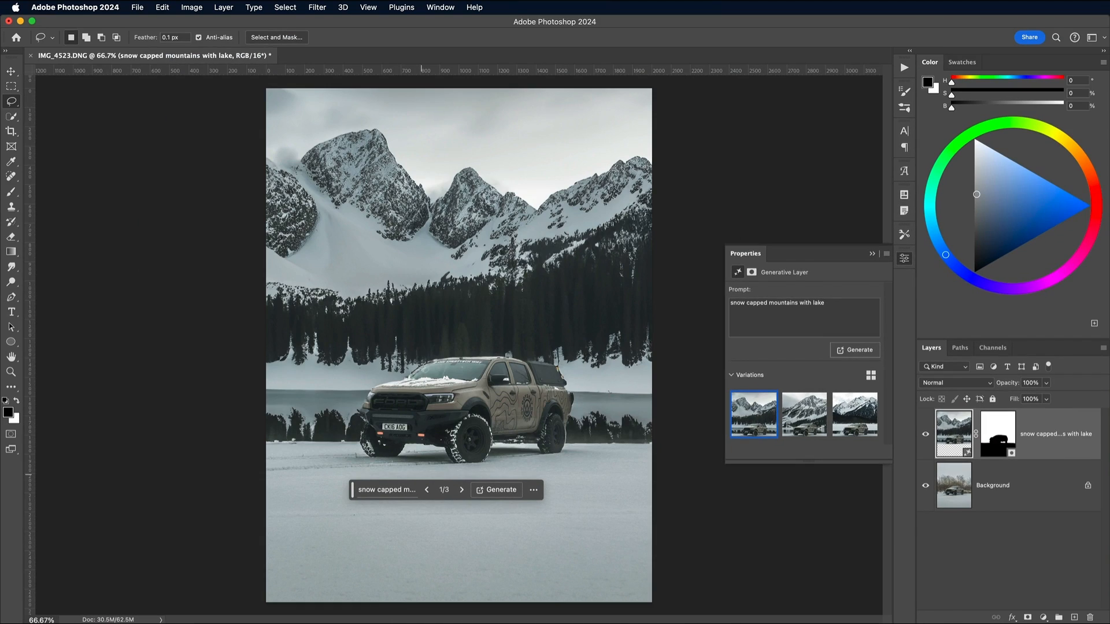
click(463, 491)
click(462, 490)
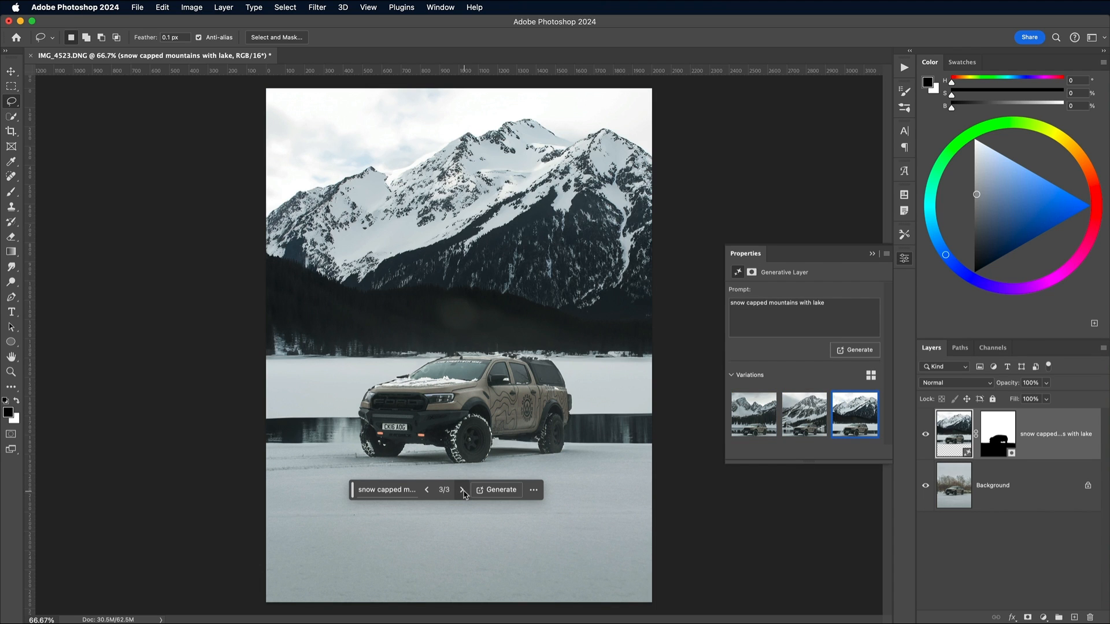
click(489, 494)
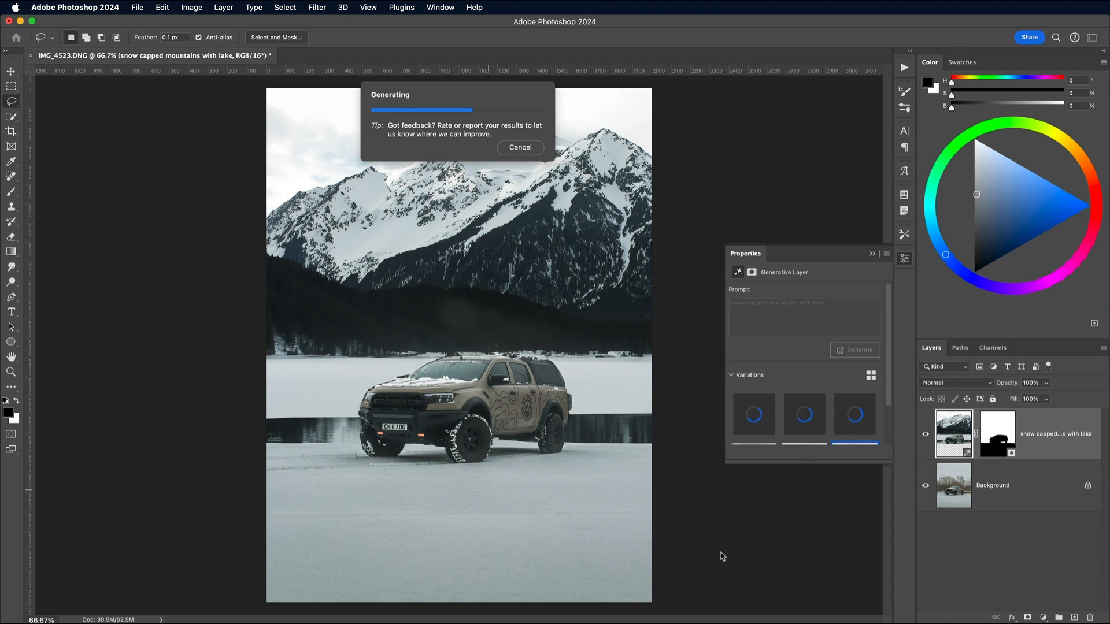
click(461, 491)
click(461, 490)
click(461, 490)
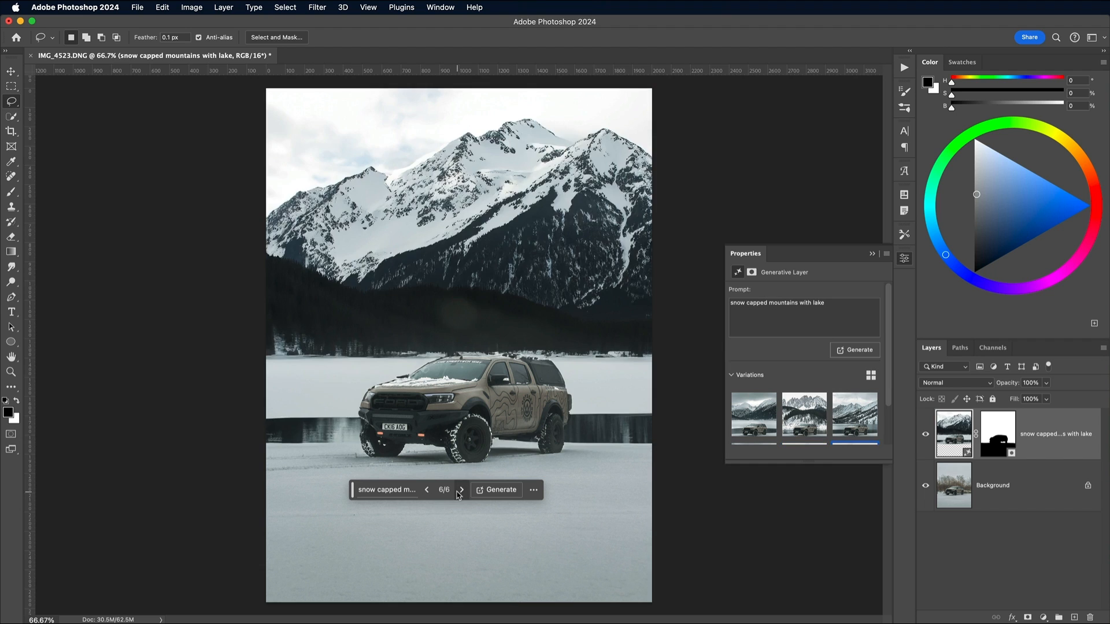
click(428, 491)
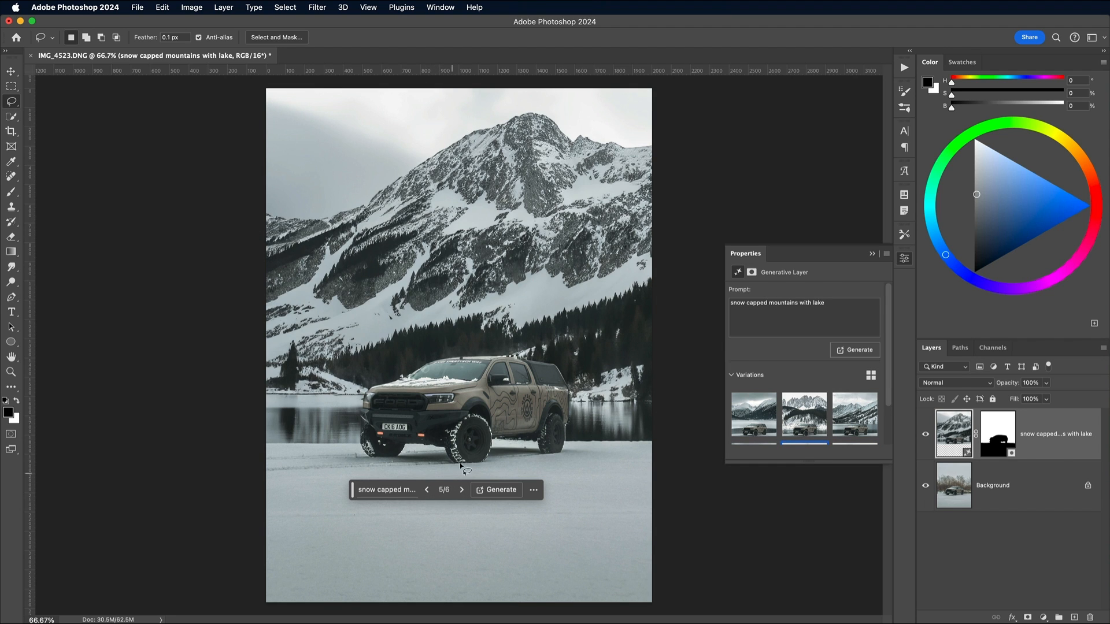
Examine the truck's edges up close for flaws where they meet the generated background.
key(super+plus)
key(super+plus)
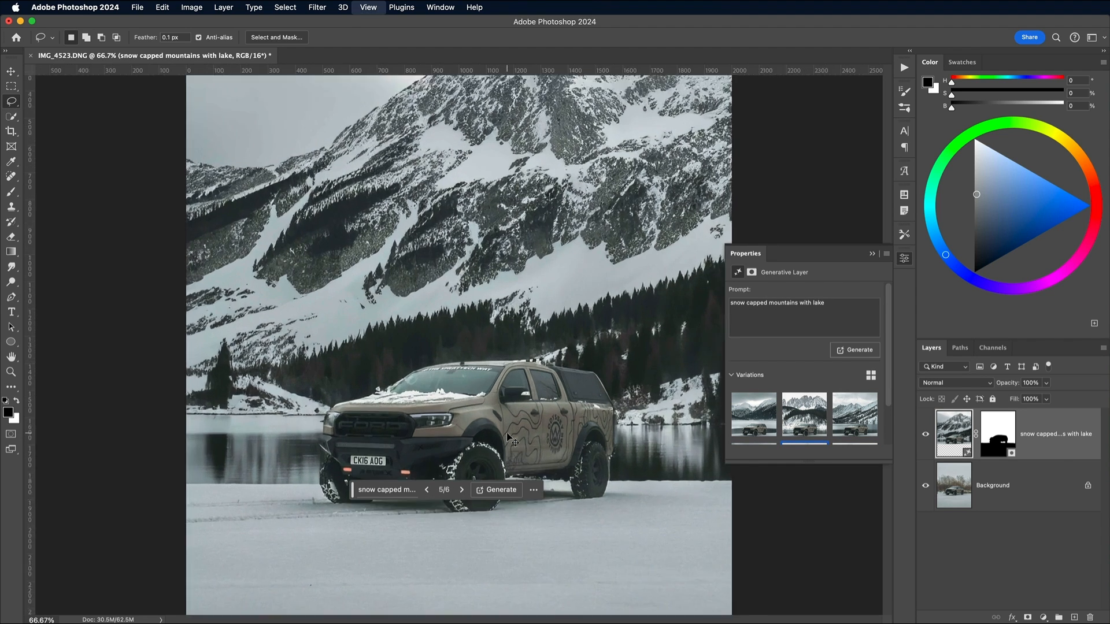
key(super+plus)
mouse_move(684, 475)
mouse_down()
mouse_move(670, 446)
mouse_move(566, 362)
mouse_move(275, 332)
mouse_up()
drag(347, 340, 391, 249)
mouse_move(583, 384)
mouse_down()
mouse_move(498, 324)
mouse_move(624, 315)
mouse_up()
drag(405, 315, 590, 317)
drag(208, 317, 505, 318)
drag(344, 324, 472, 356)
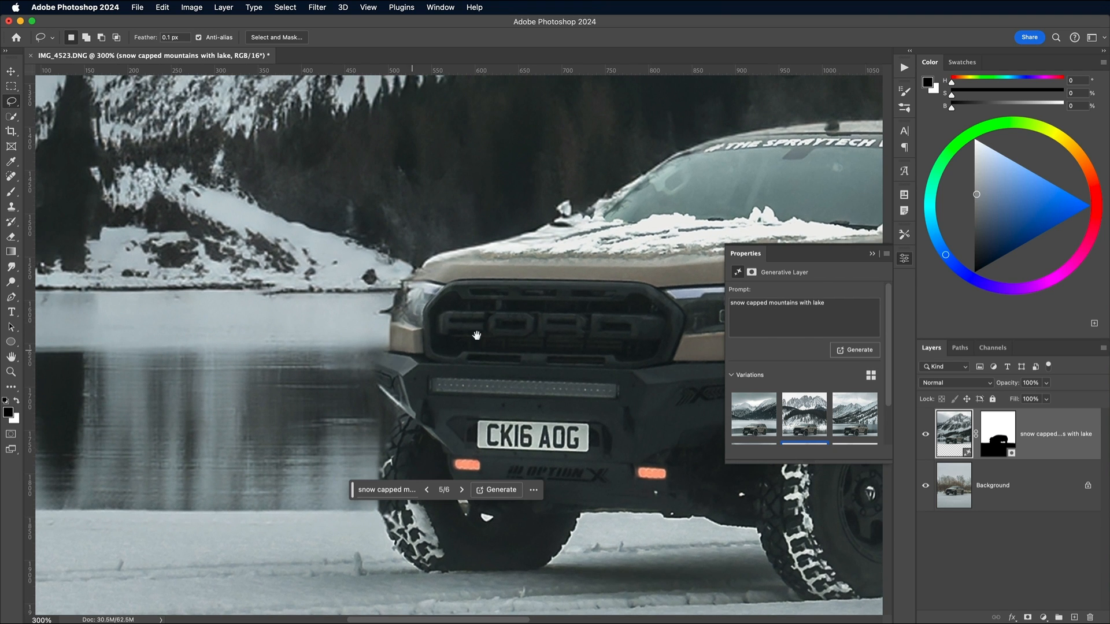
drag(602, 303, 463, 372)
key(super+1)
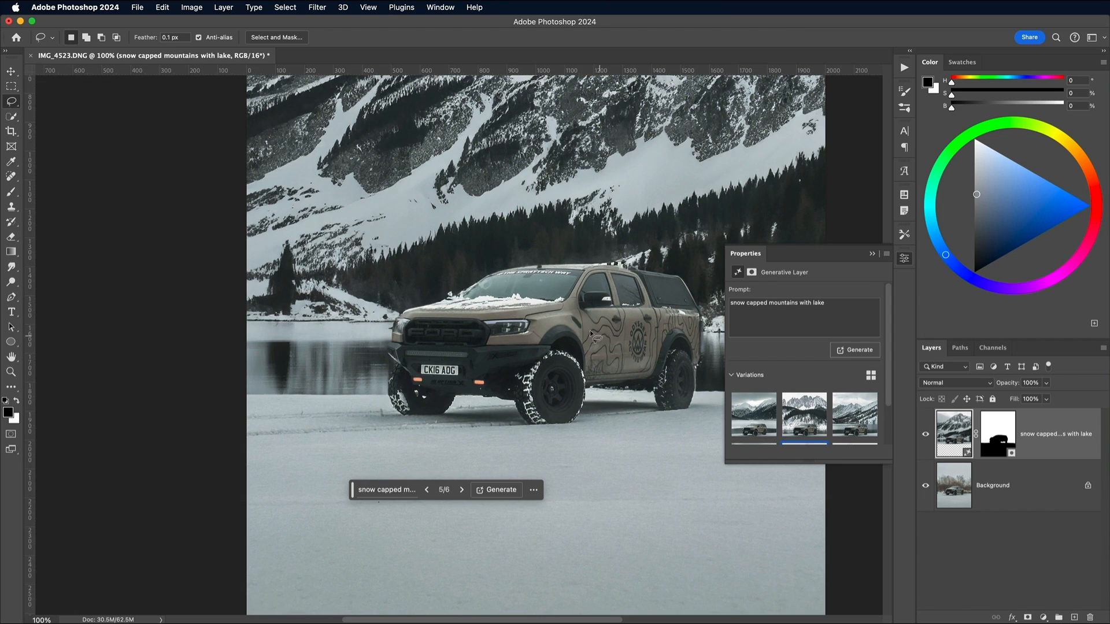
Create a merged copy of all visible layers on a new layer.
scroll(597, 336, right, 3)
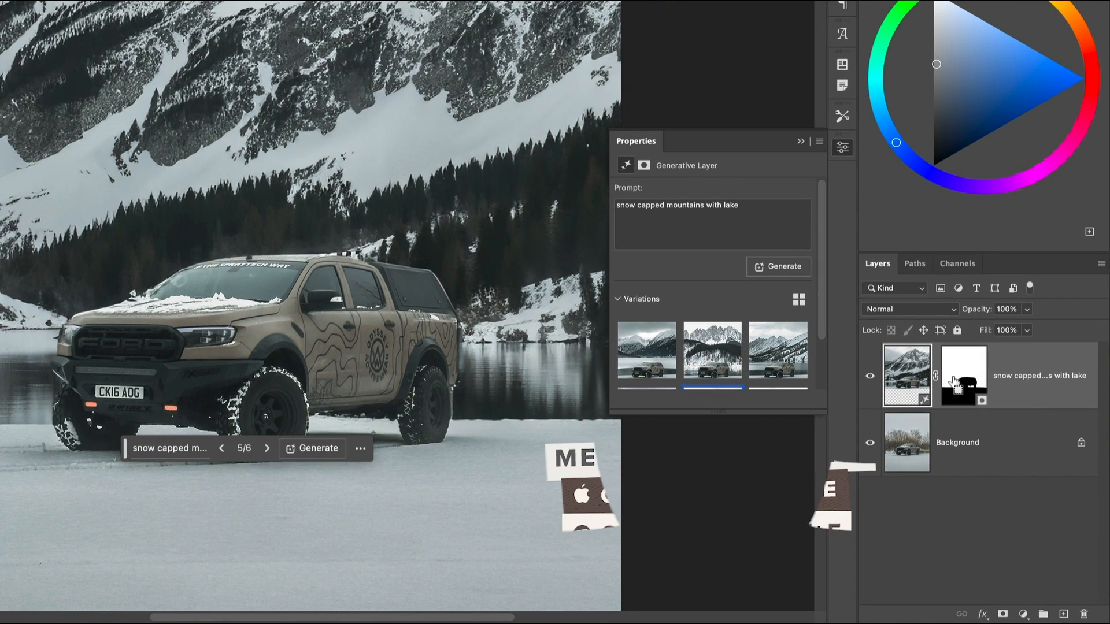
key(super+alt+shift+e)
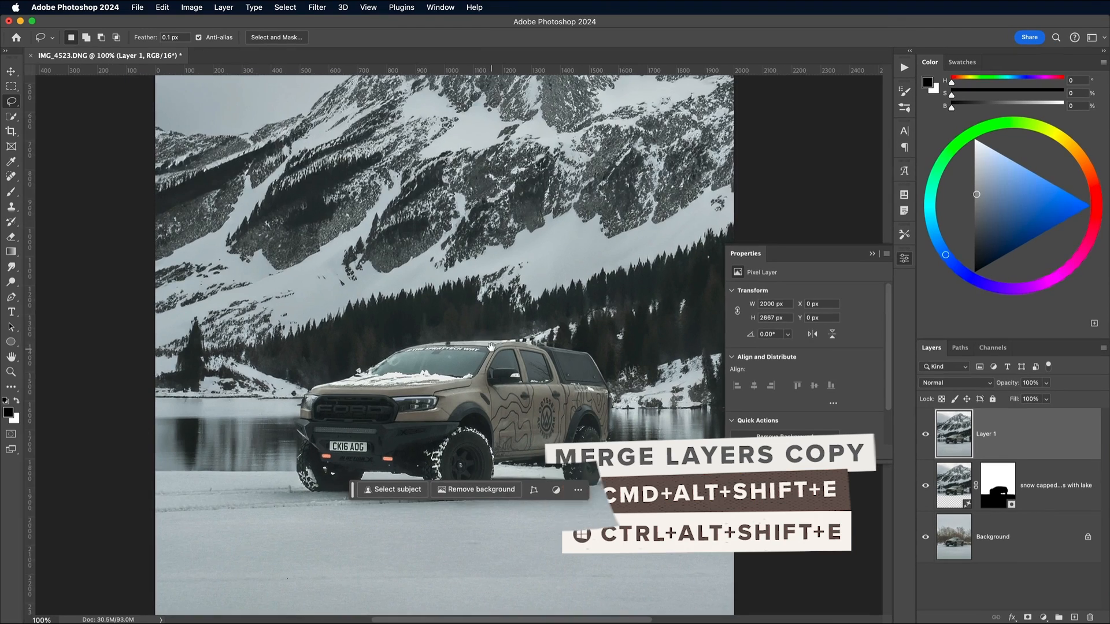
Lasso loosely around the truck on the merged layer, remove it with an empty-prompt Generative Fill, and choose the third variation.
scroll(410, 203, down, 5)
scroll(410, 204, up, 1)
mouse_move(402, 214)
mouse_down()
mouse_move(341, 240)
mouse_move(259, 316)
mouse_up()
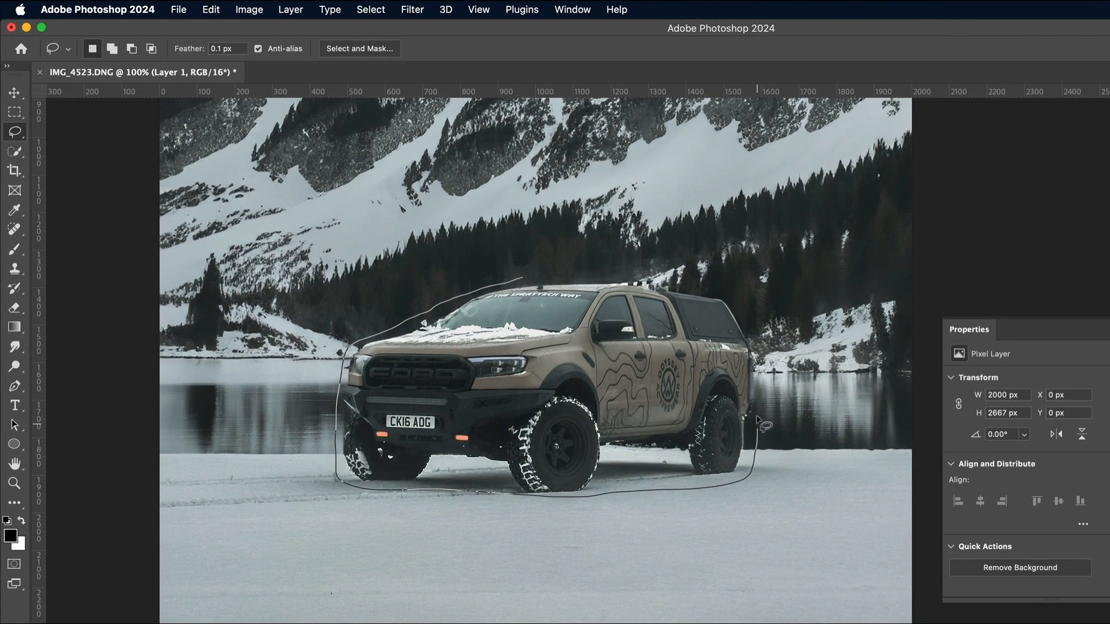
drag(655, 282, 647, 281)
click(509, 458)
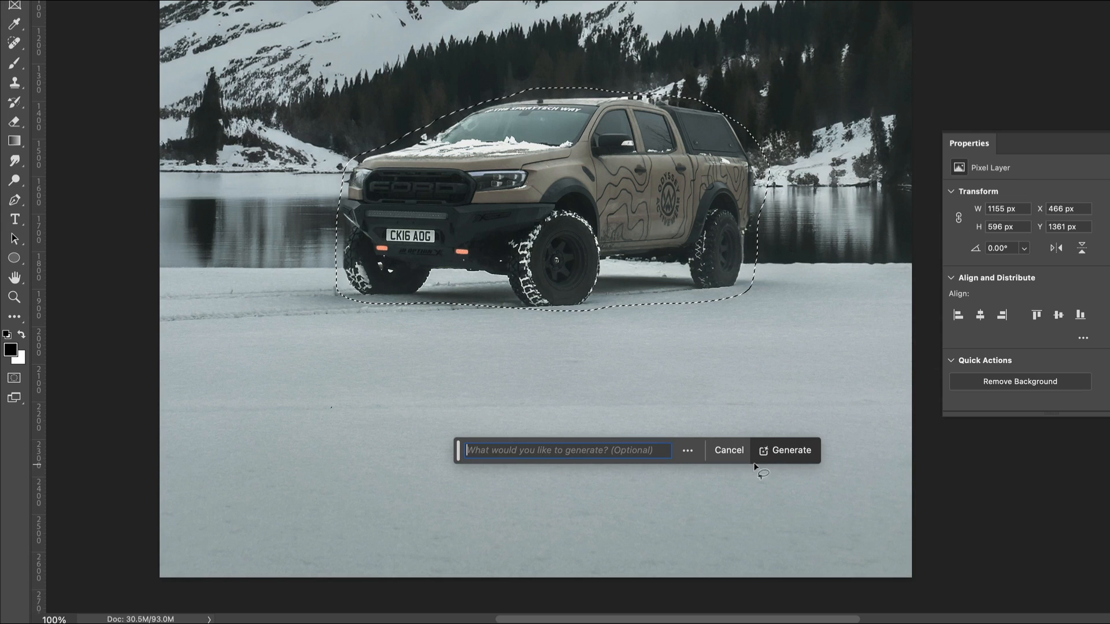
click(768, 452)
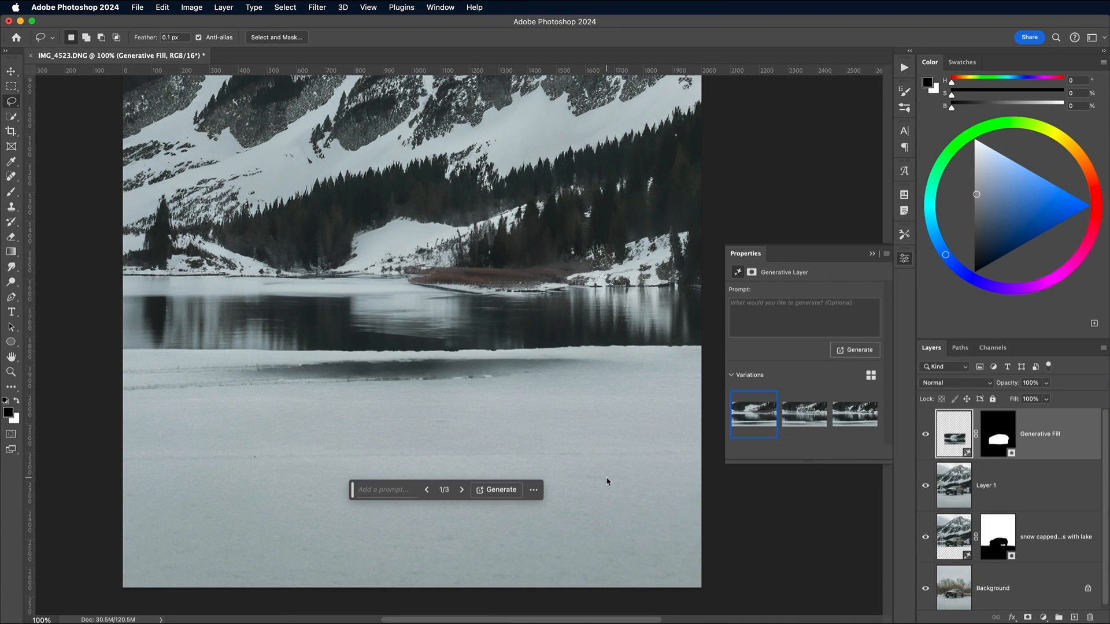
click(462, 491)
click(461, 491)
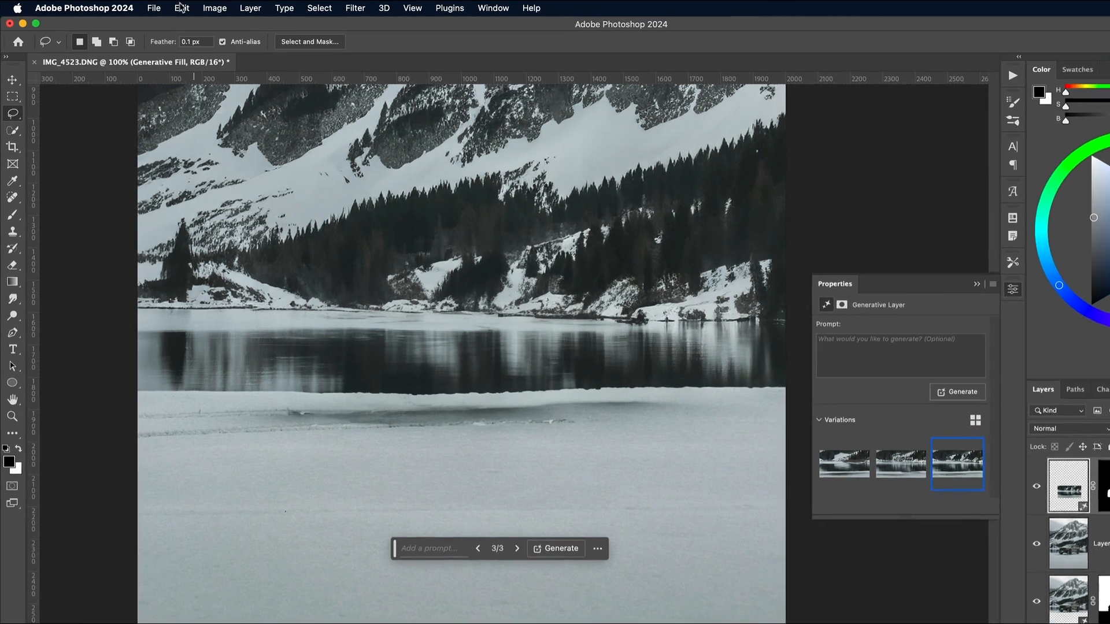
Paste the copied truck and snowy foreground in place as a new layer above the Generative Fill layer.
click(162, 7)
mouse_move(257, 168)
click(450, 179)
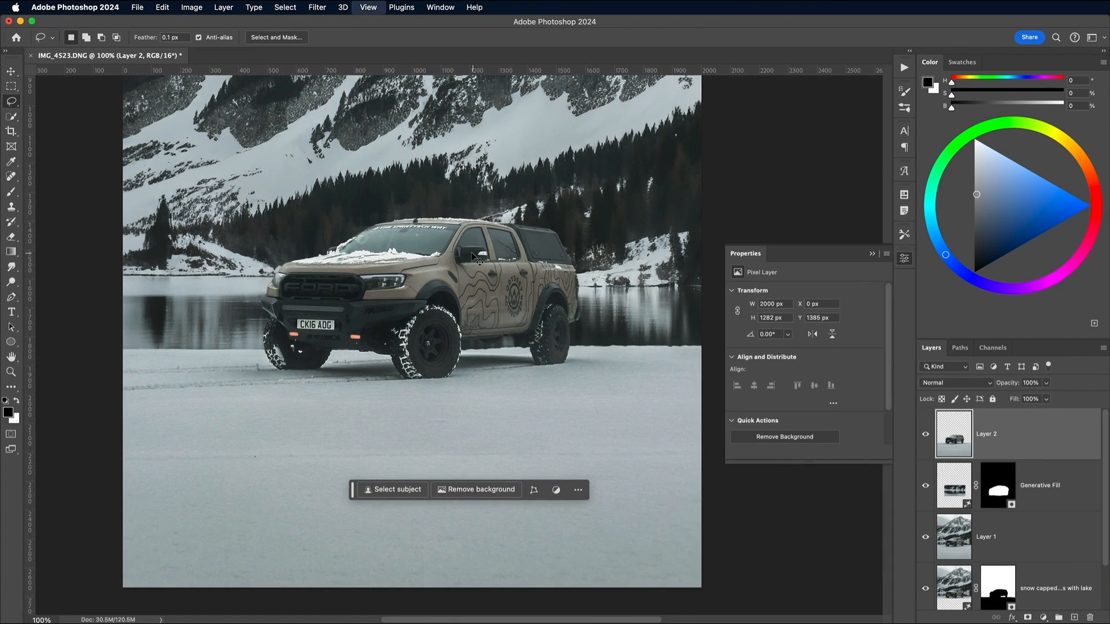
Clean up the fringe around the pasted truck's edges with a layer matting command.
key(super+equal)
key(super+equal)
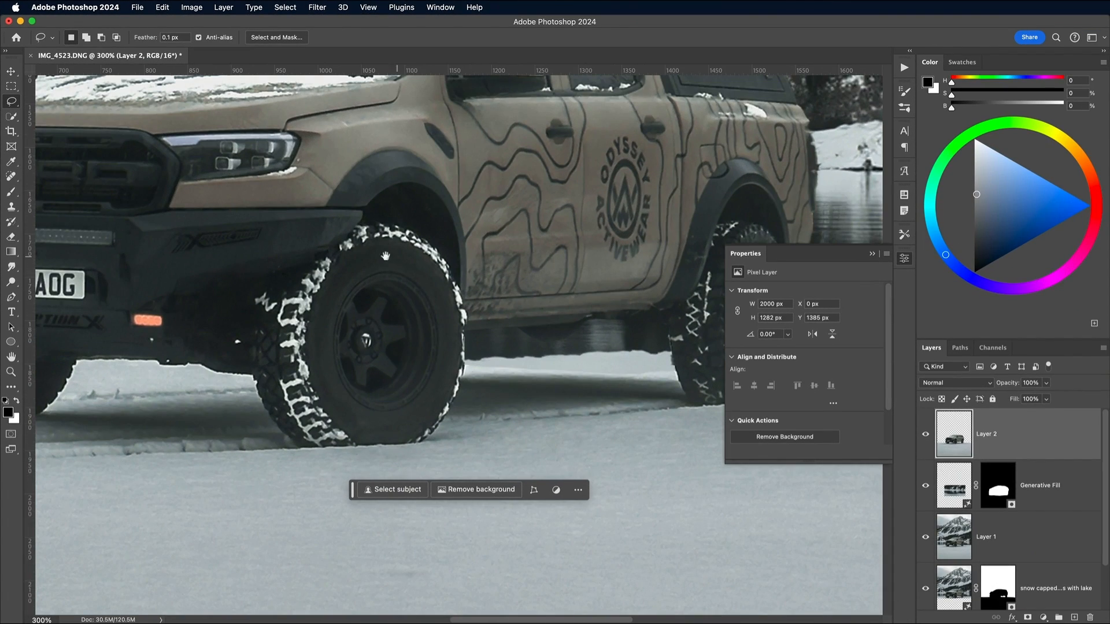
drag(321, 247, 635, 329)
drag(876, 246, 536, 284)
drag(435, 253, 443, 252)
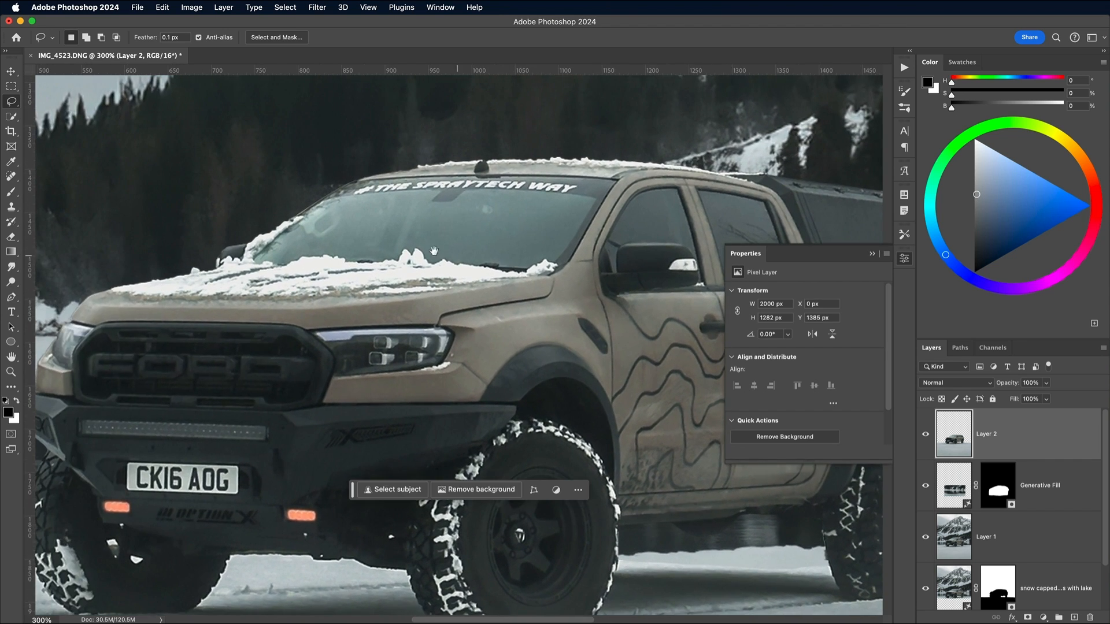
drag(327, 305, 452, 232)
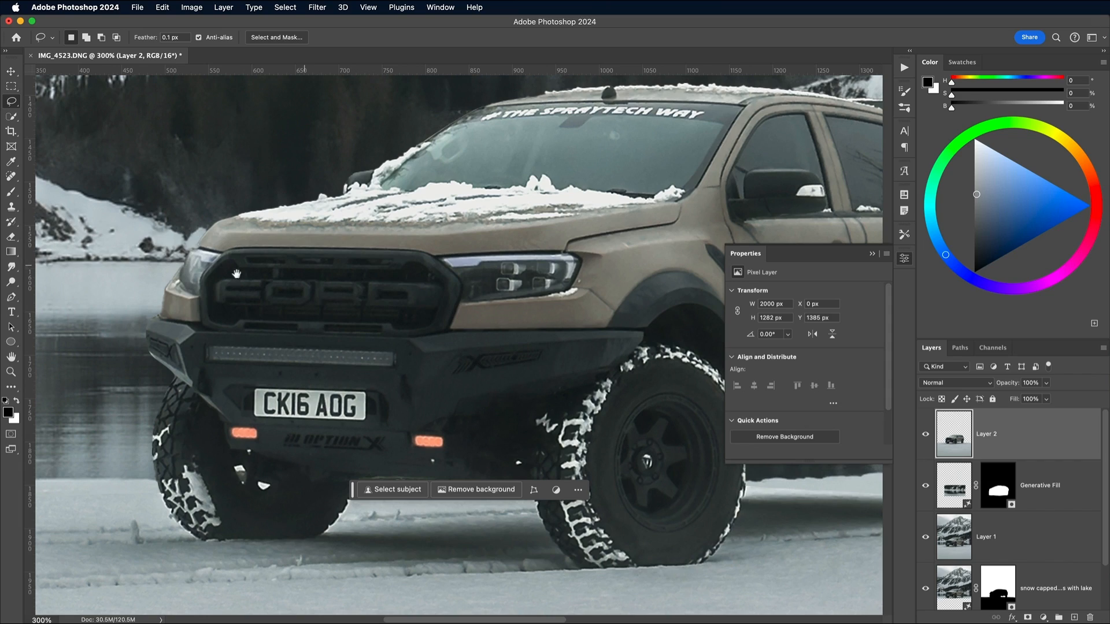
click(223, 6)
mouse_move(242, 512)
click(399, 514)
click(784, 377)
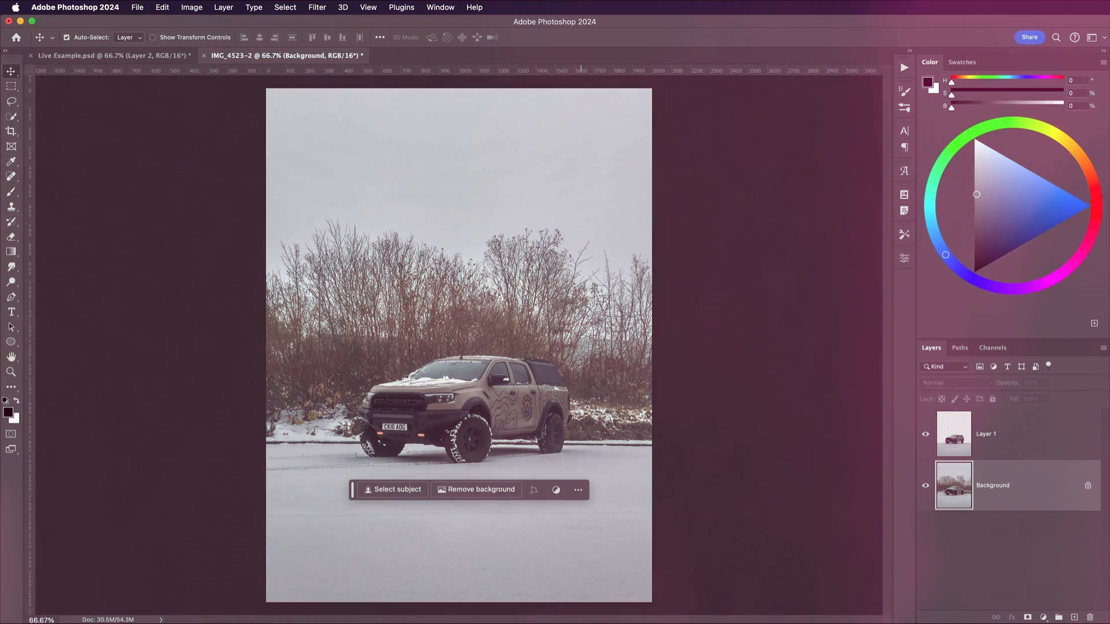
In the IMG_4523-2 document, paste the snowy mountain photo beneath the truck layer and scale it to 55.65%, aligned with the canvas's left edge.
click(161, 7)
click(189, 117)
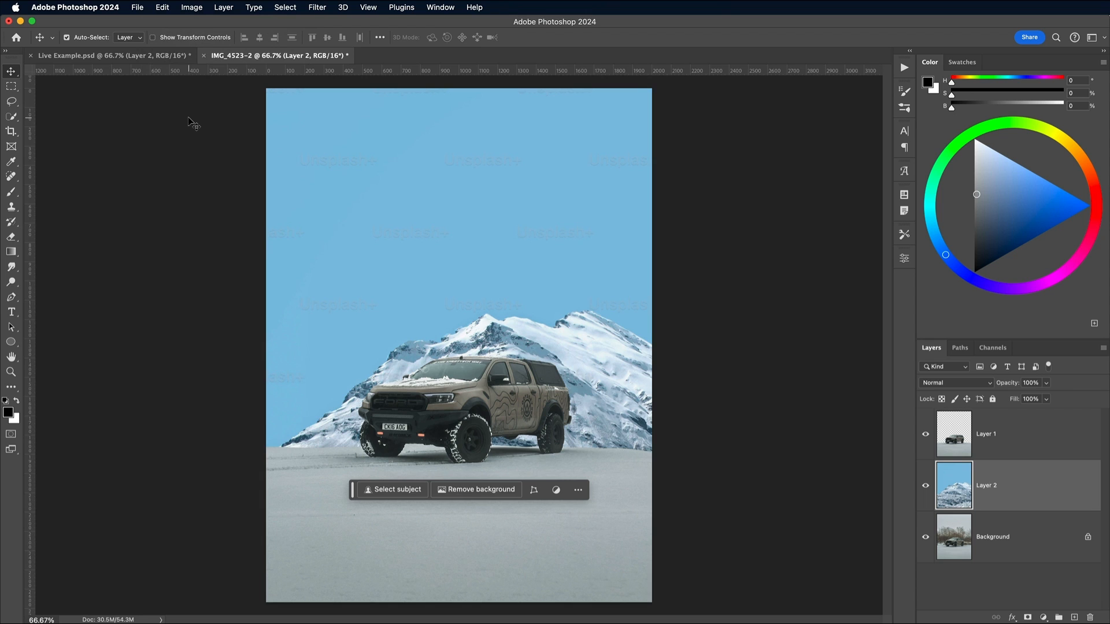
key(super+t)
key(super+minus)
key(super+minus)
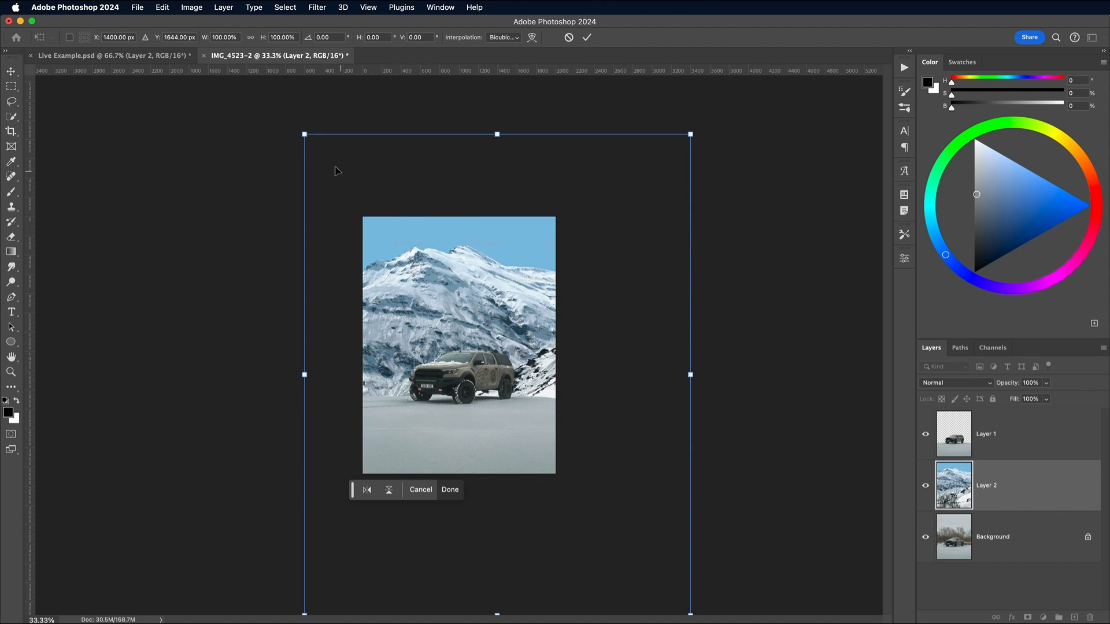
drag(302, 134, 404, 228)
drag(471, 314, 444, 279)
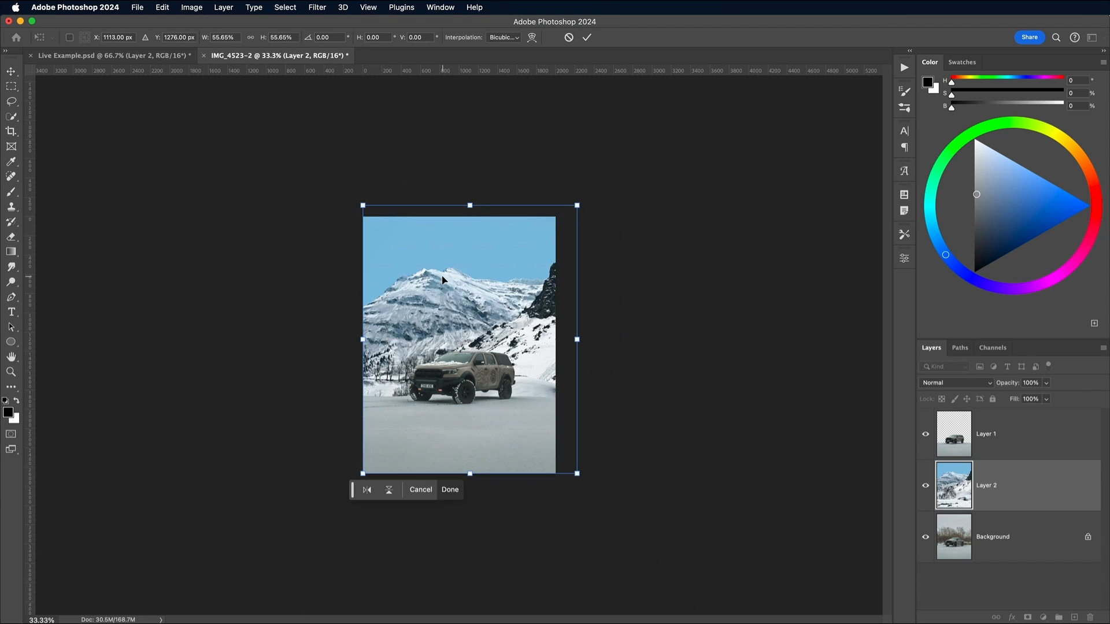
Raise the mountain photo behind the truck, shrink it closer to the canvas width, and lower it slightly to fit the scene.
key(super+plus)
key(super+plus)
drag(491, 376, 505, 306)
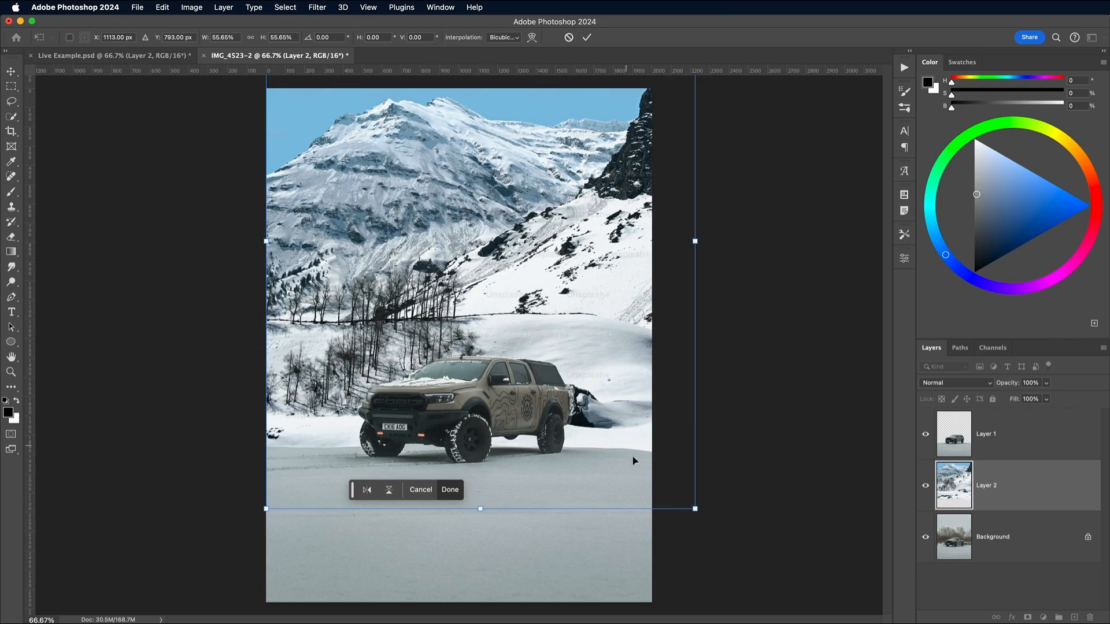
drag(695, 508, 654, 455)
drag(604, 389, 602, 431)
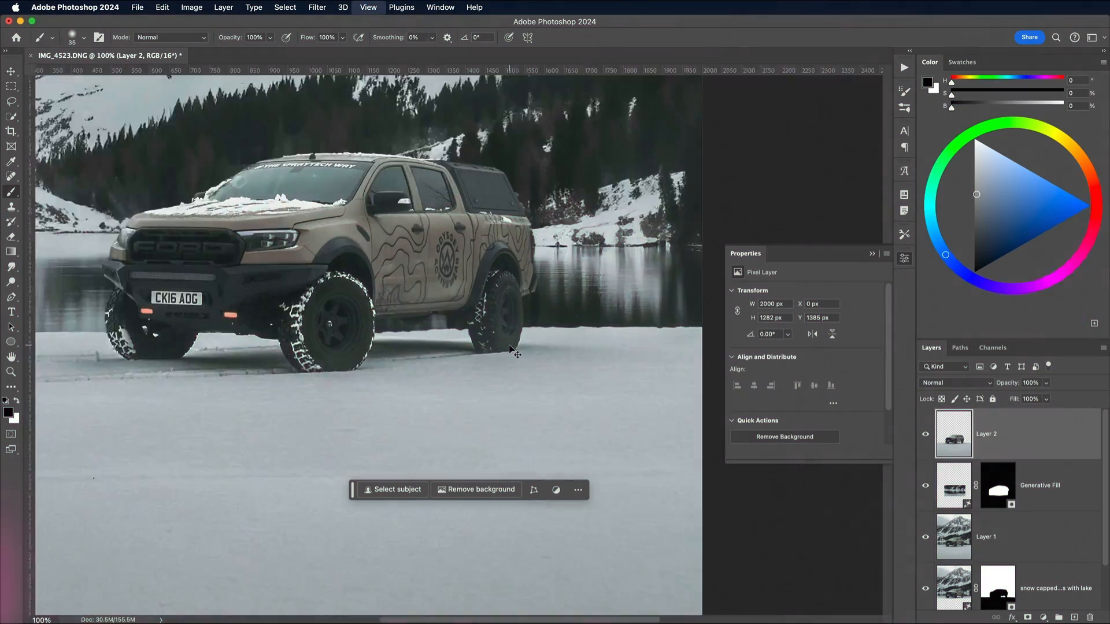
In IMG_4523.DNG, examine the truck's wheels, underside, hood and roof edges up close against the generated background.
scroll(474, 367, left, 10)
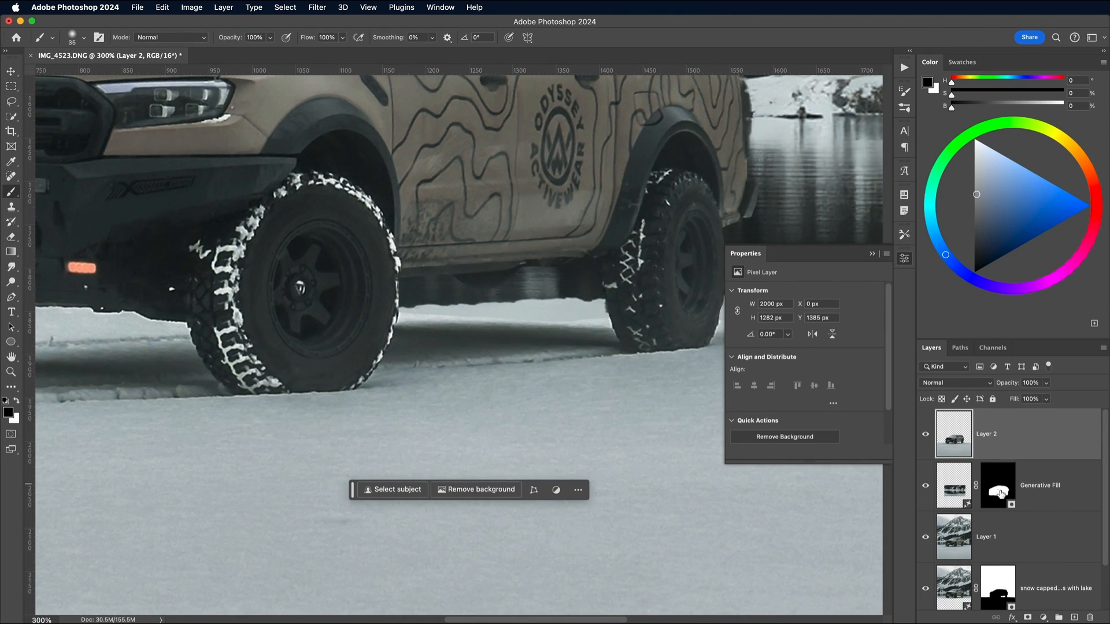
click(1000, 493)
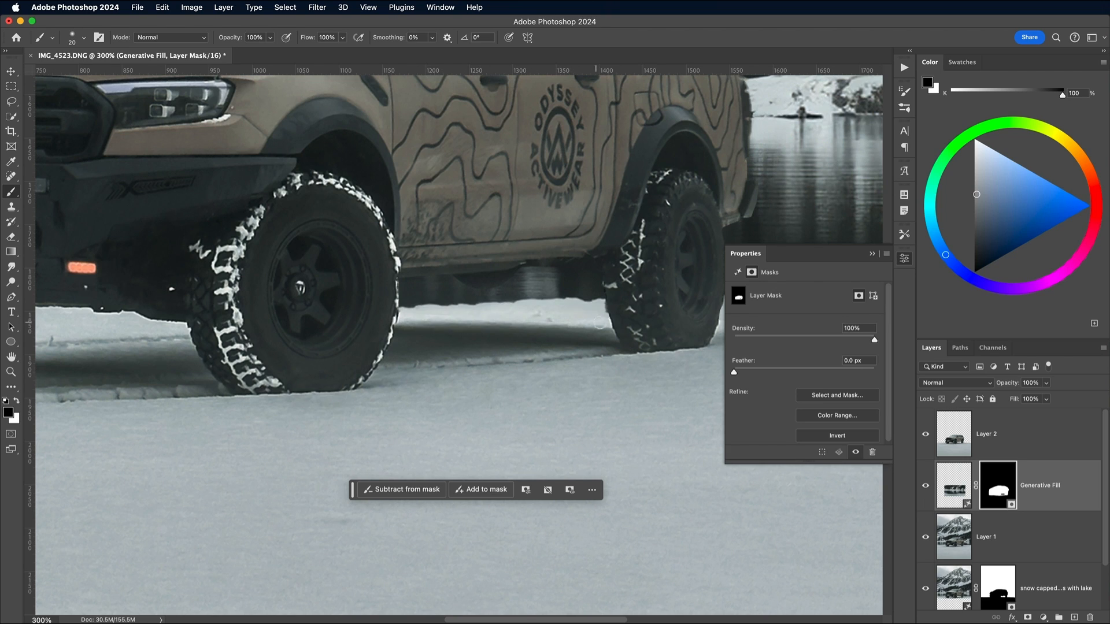
scroll(586, 321, right, 10)
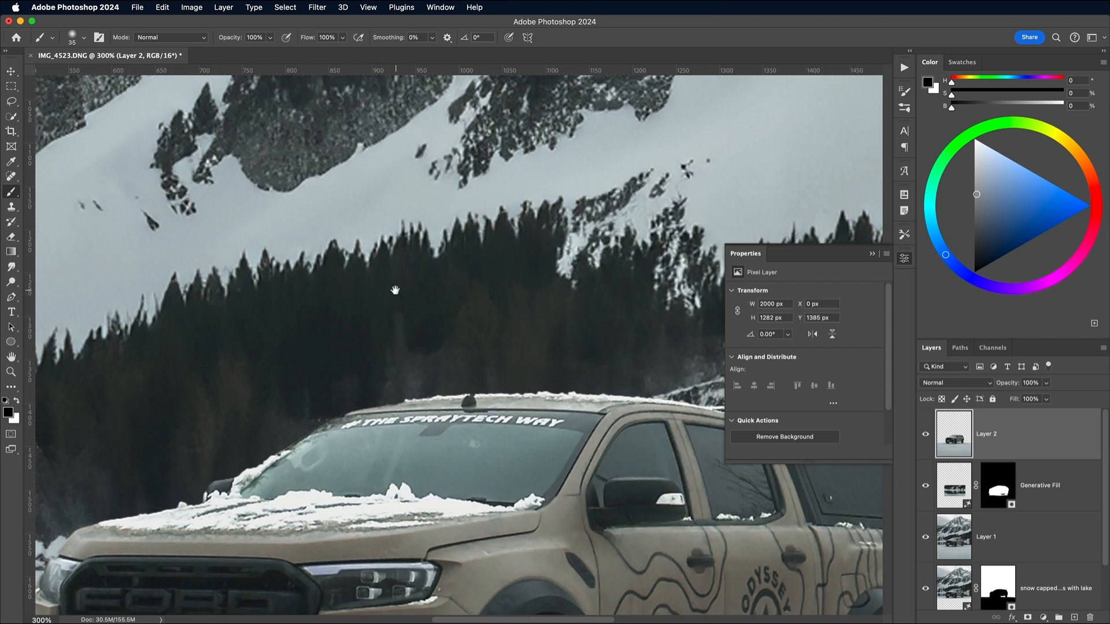
drag(395, 290, 582, 400)
drag(310, 451, 493, 307)
mouse_move(416, 418)
mouse_down()
mouse_move(573, 278)
mouse_move(384, 258)
mouse_up()
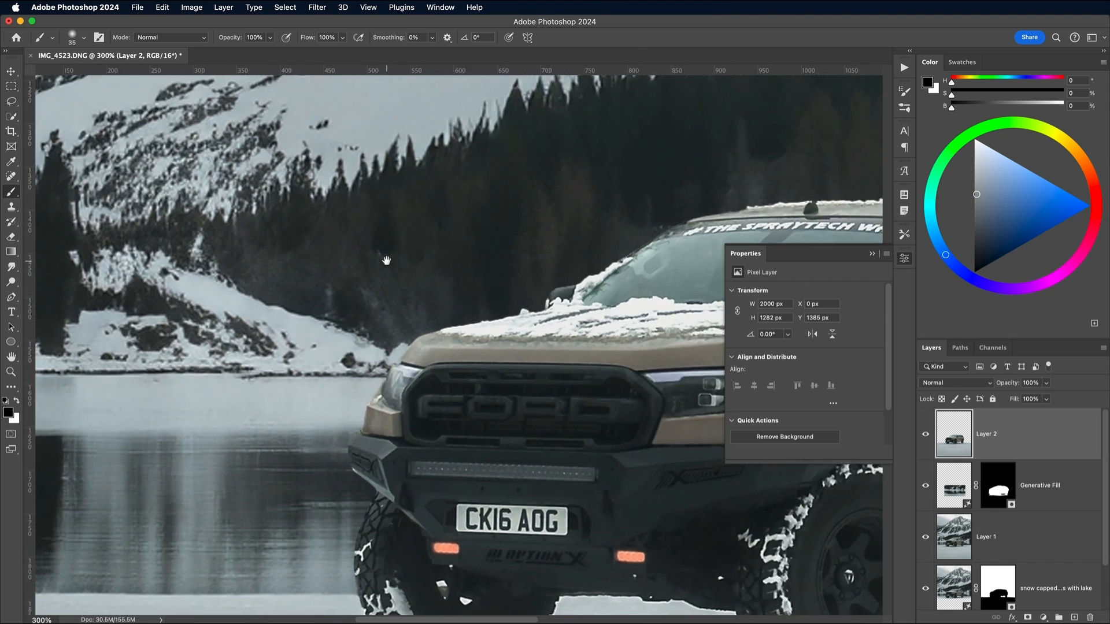
drag(568, 289, 381, 289)
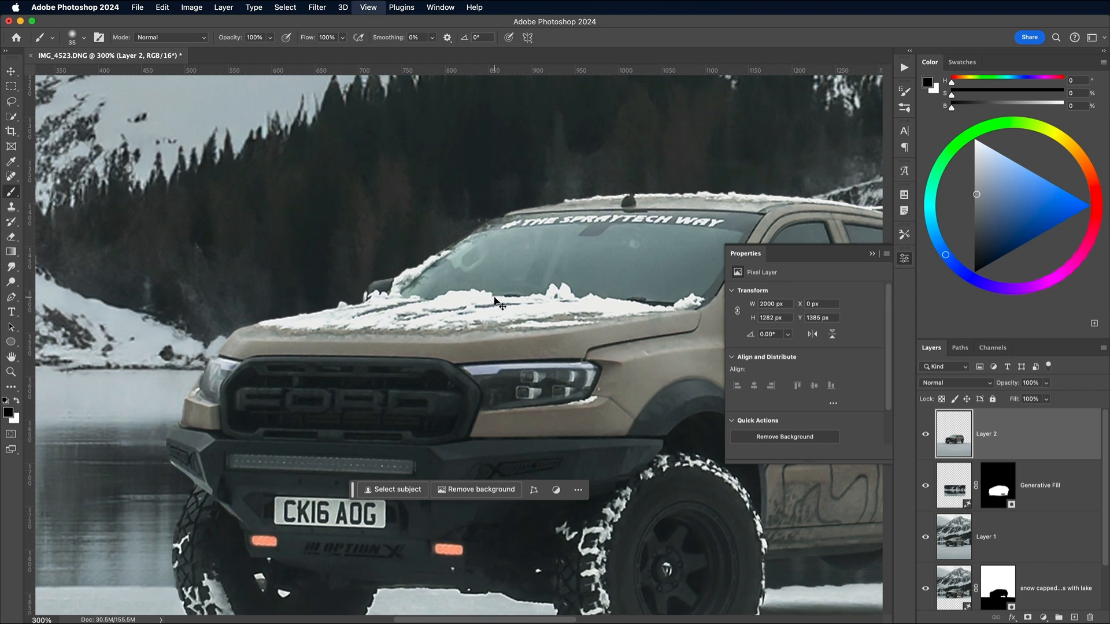
key(super+0)
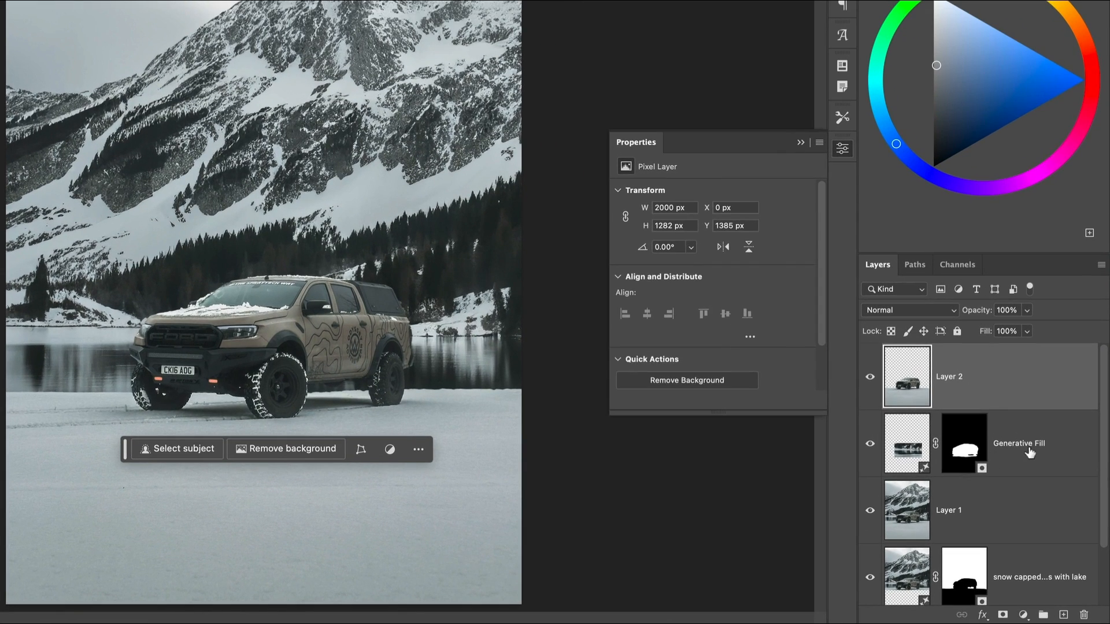
Merge the Generative Fill layer with Layer 1 into a single background layer.
click(1049, 491)
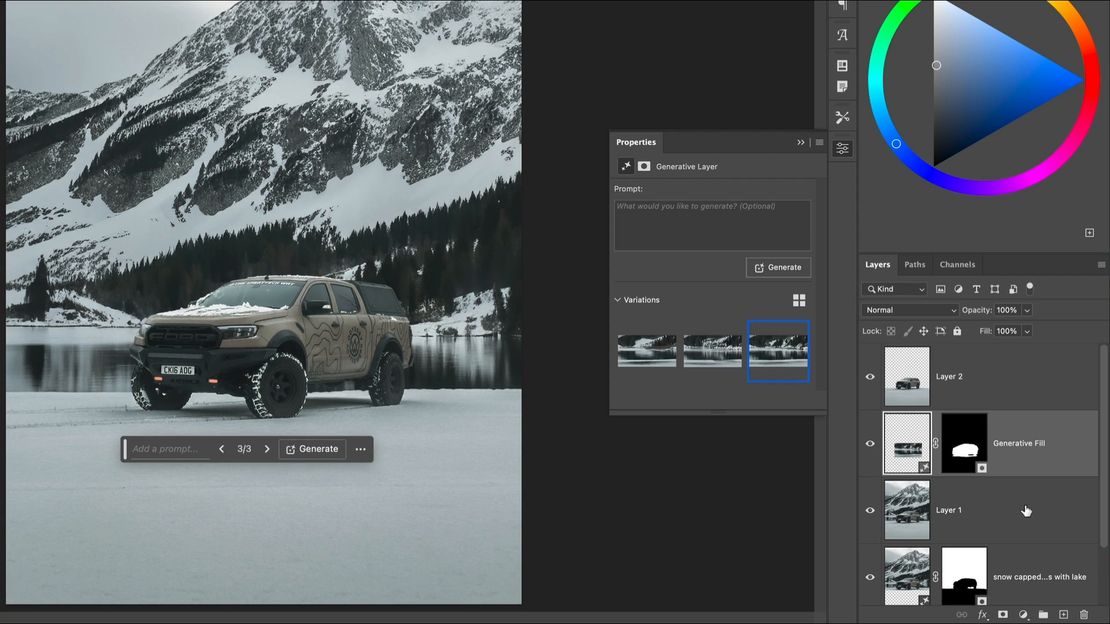
shift+click(1026, 511)
key(super+e)
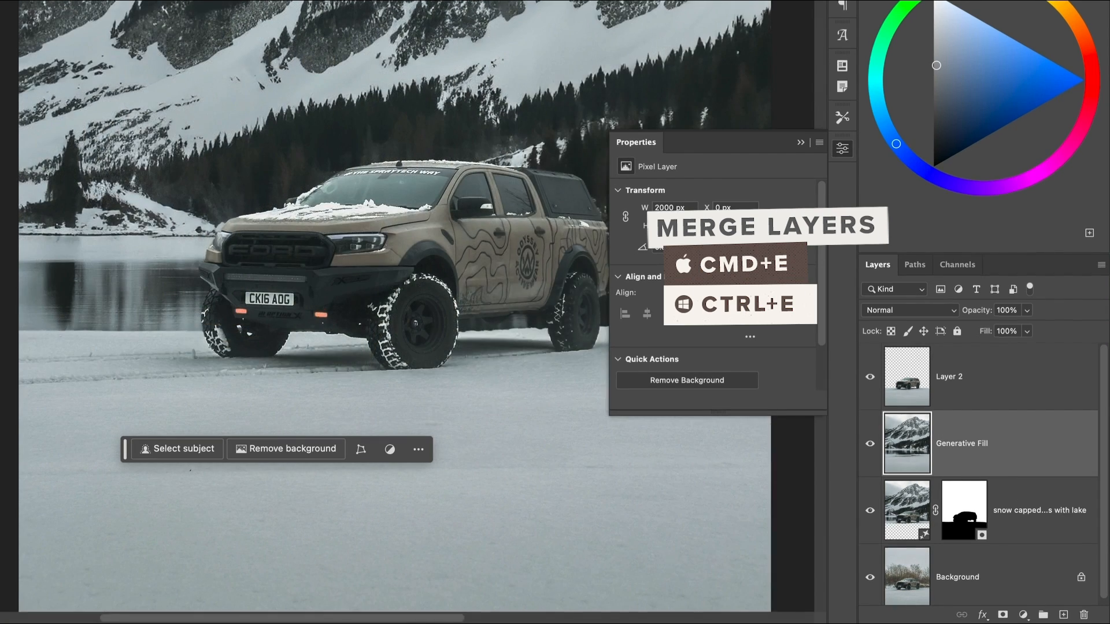
Add a 5 px Tilt-Shift blur to the merged background, centring the focus area on the snow below the truck.
click(413, 10)
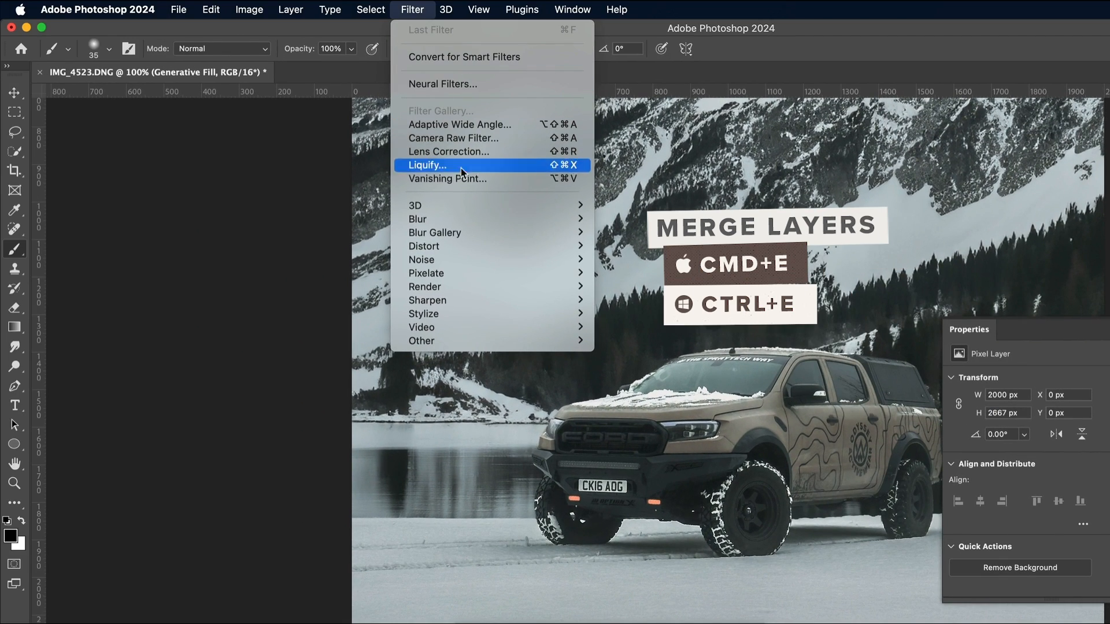
mouse_move(492, 232)
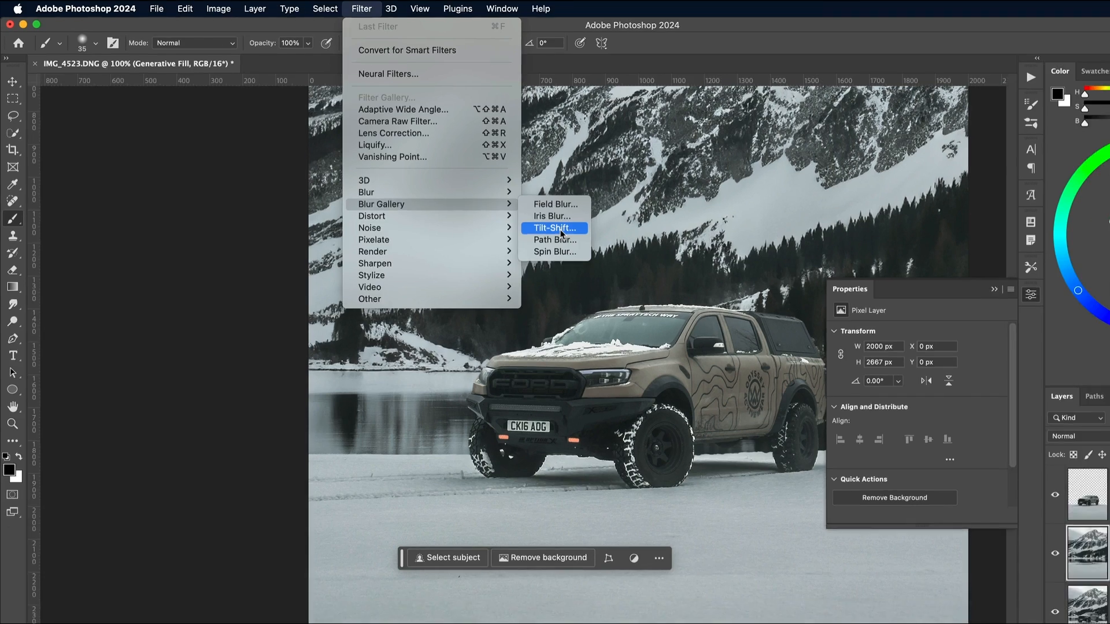
click(558, 229)
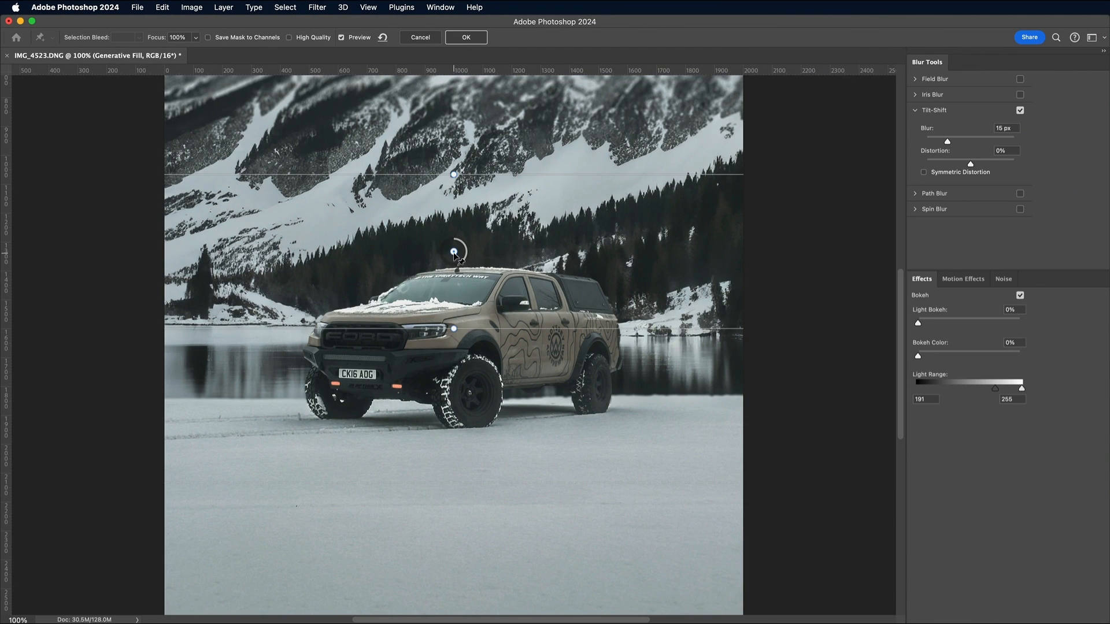
drag(453, 252, 464, 479)
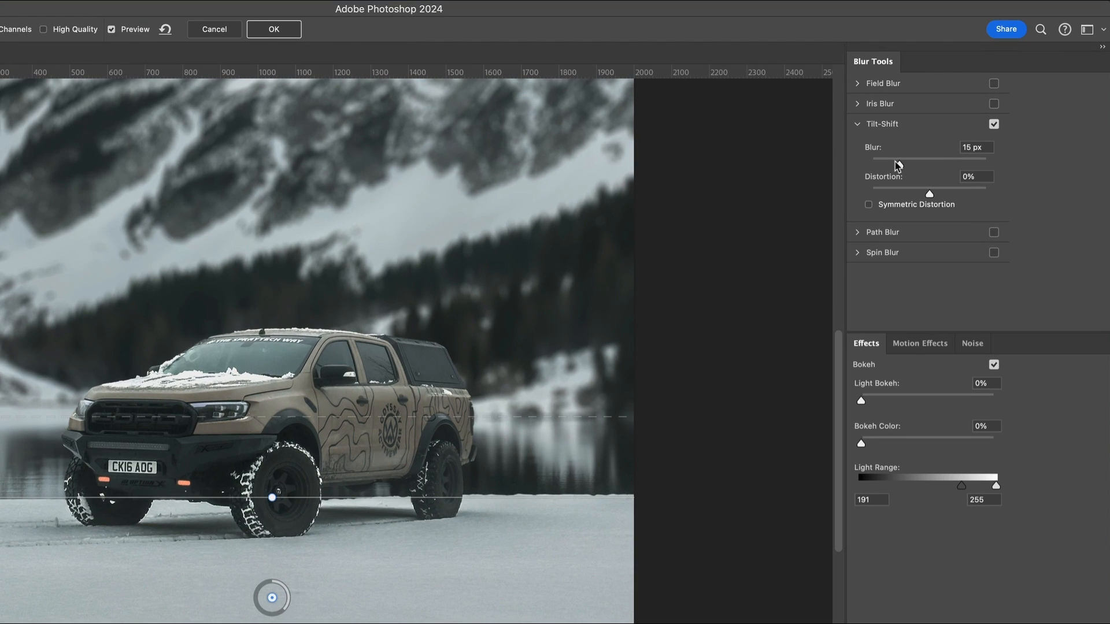
drag(946, 141, 938, 143)
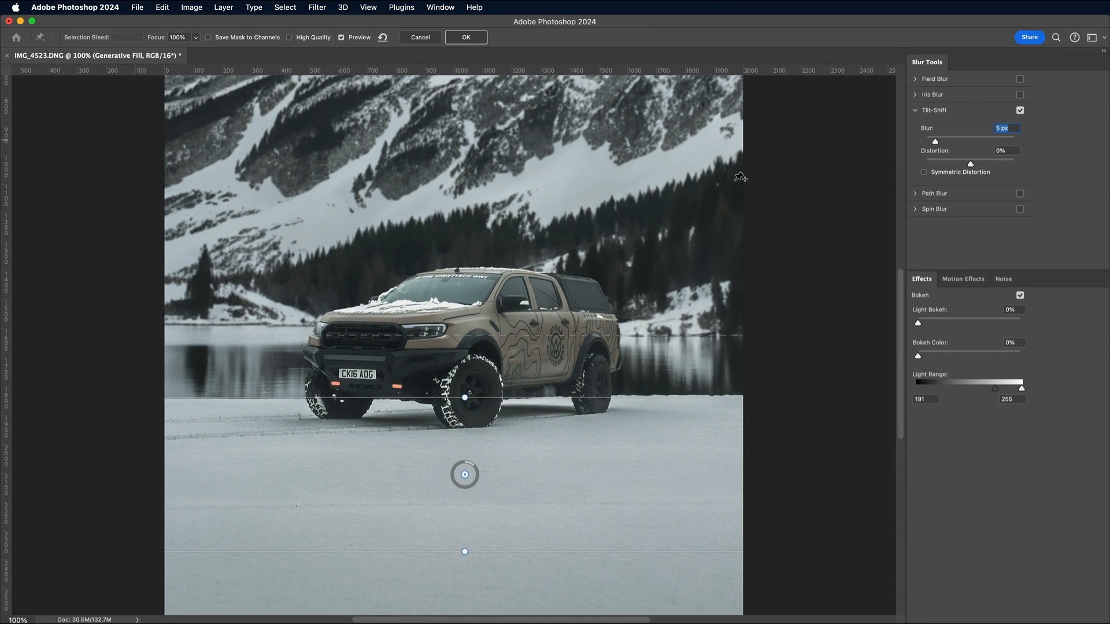
Examine the blurred mountains and lake around the truck up close and across the whole image.
key(super+plus)
key(super+plus)
drag(169, 181, 489, 300)
key(super+minus)
key(super+minus)
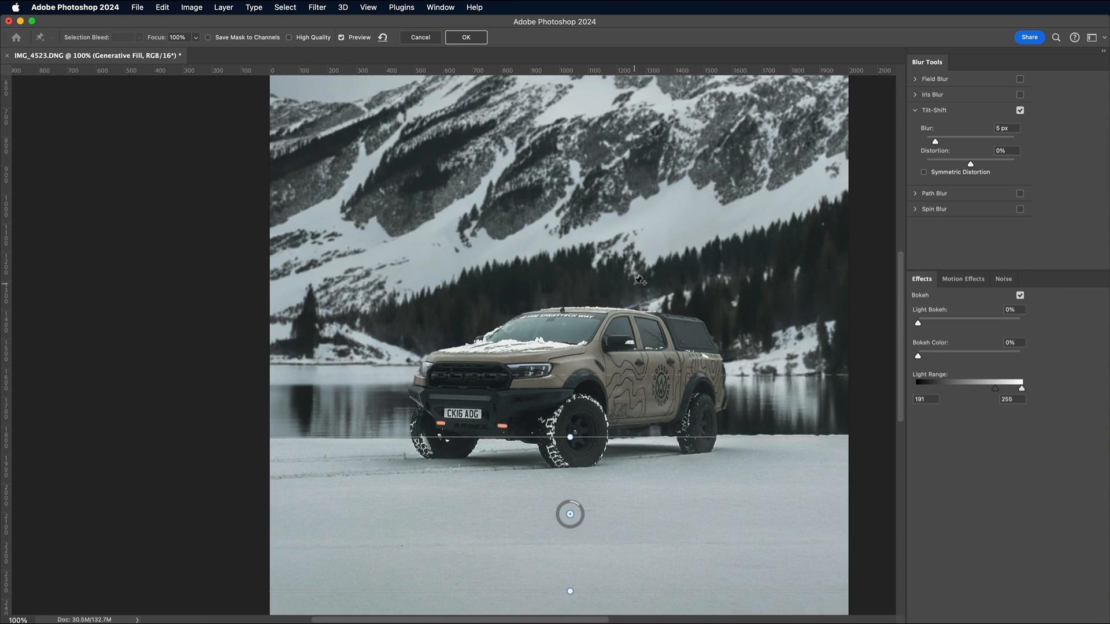
scroll(640, 280, down, 4)
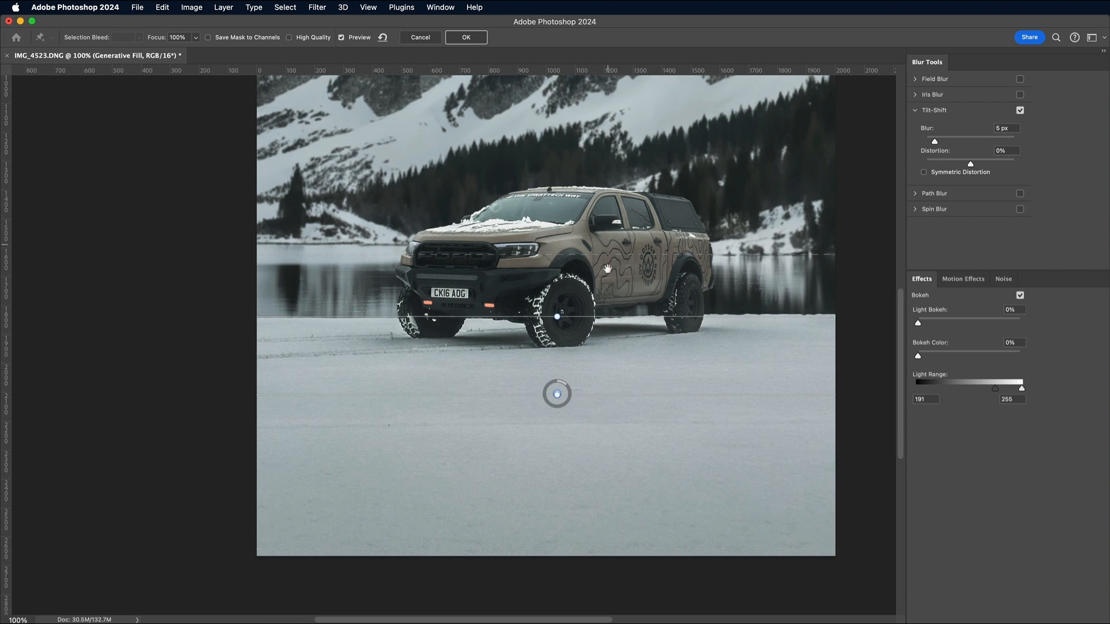
key(super+0)
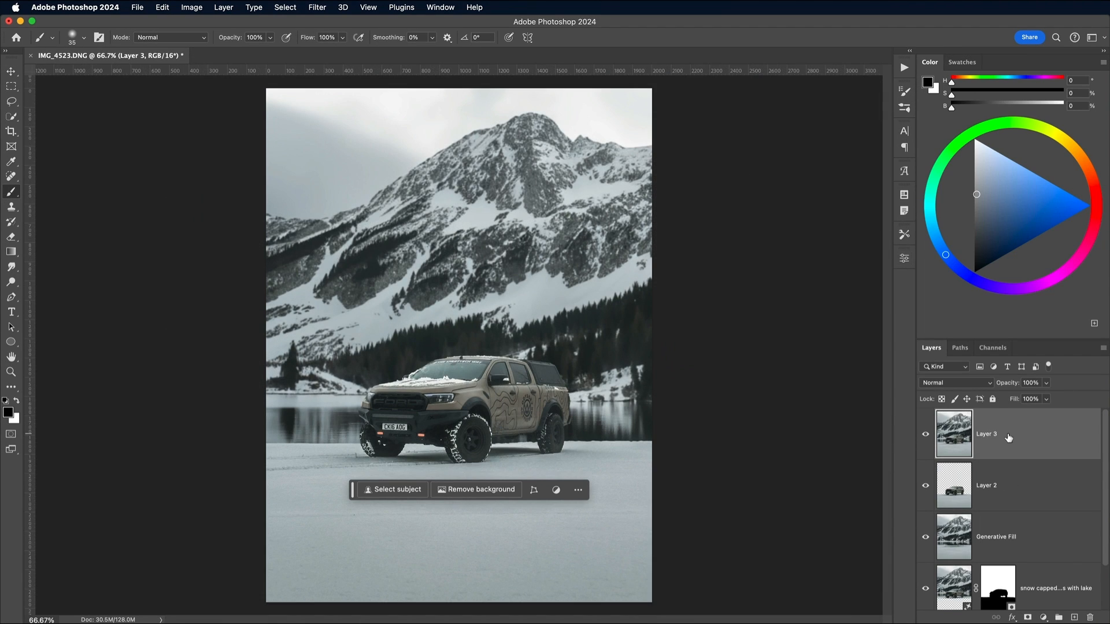
Start the Camera Raw Filter on Layer 3 and set Contrast to +8 and Highlights to -53.
click(318, 7)
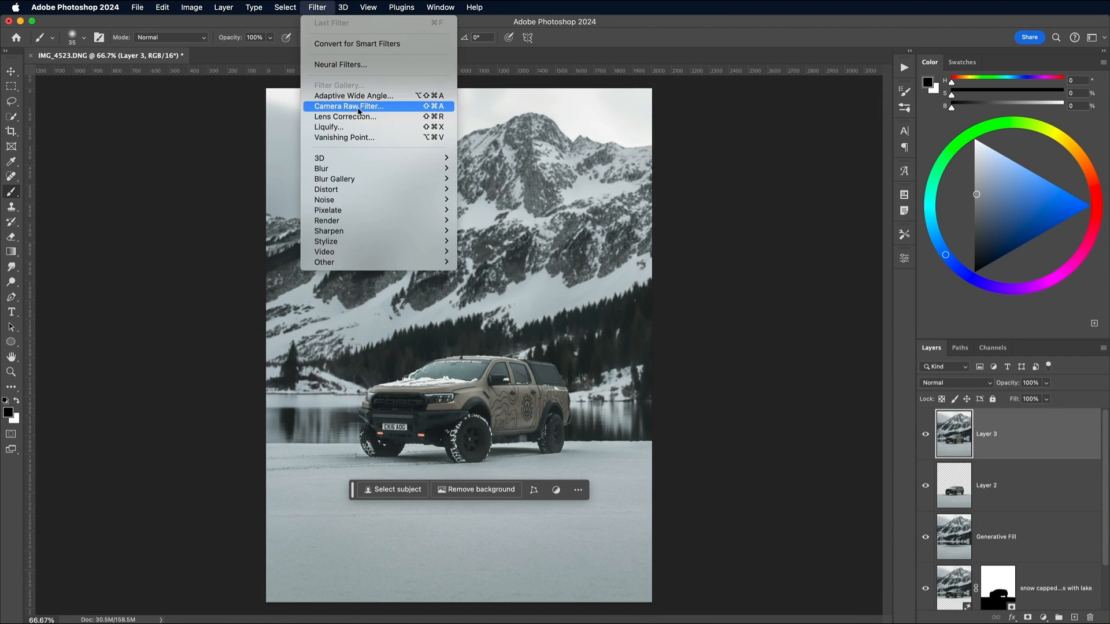
click(357, 106)
click(866, 213)
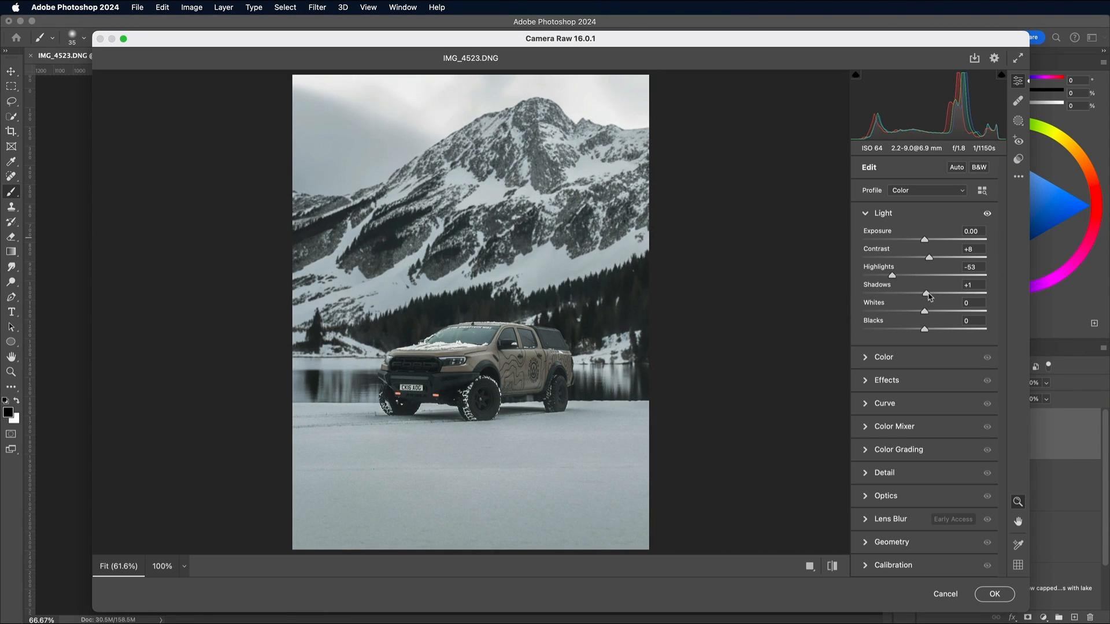
click(865, 357)
click(930, 358)
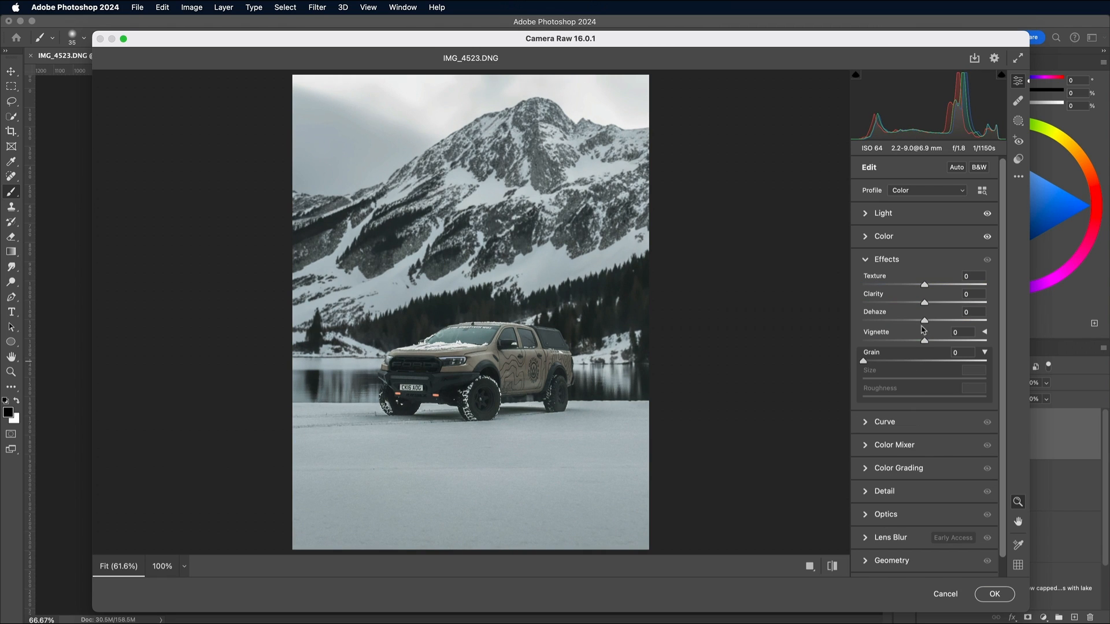
Set Dehaze to +8, add a -16 vignette with midpoint 34, roundness +93 and feather 43, and apply the filter.
mouse_move(924, 341)
mouse_down()
mouse_move(902, 340)
mouse_move(912, 342)
mouse_up()
click(985, 333)
mouse_move(924, 381)
mouse_down()
mouse_move(942, 382)
mouse_move(905, 382)
mouse_up()
drag(924, 400, 968, 400)
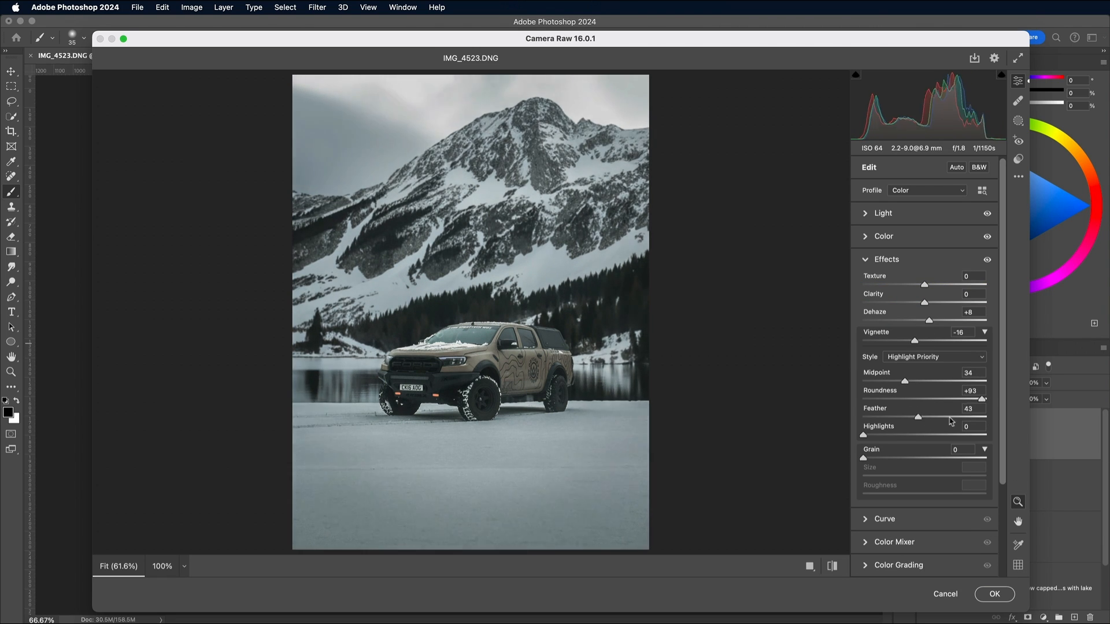
click(995, 593)
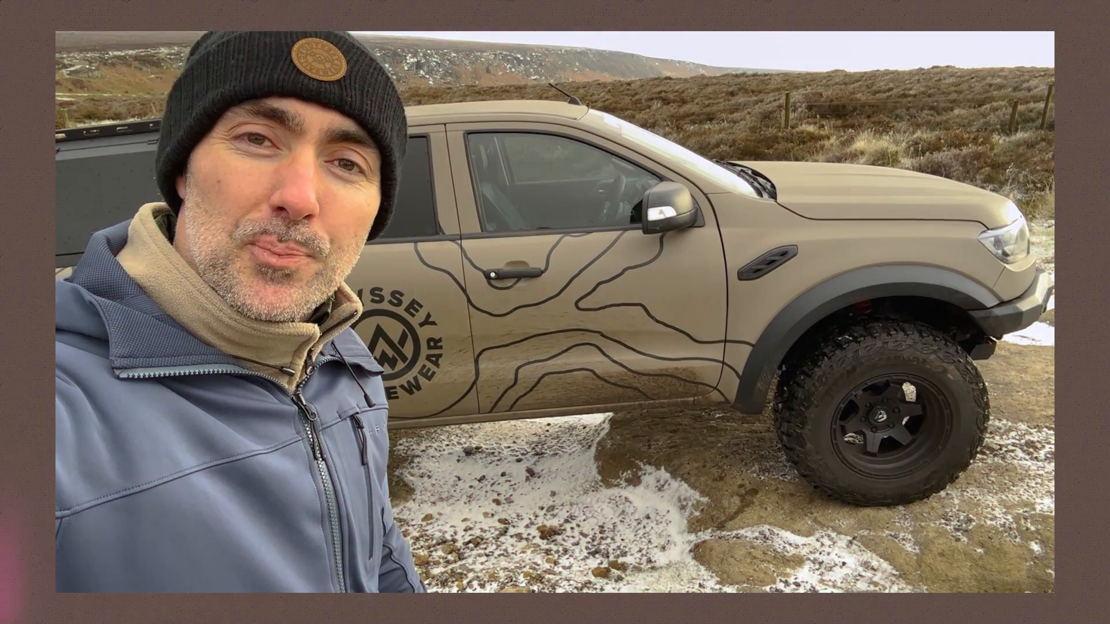